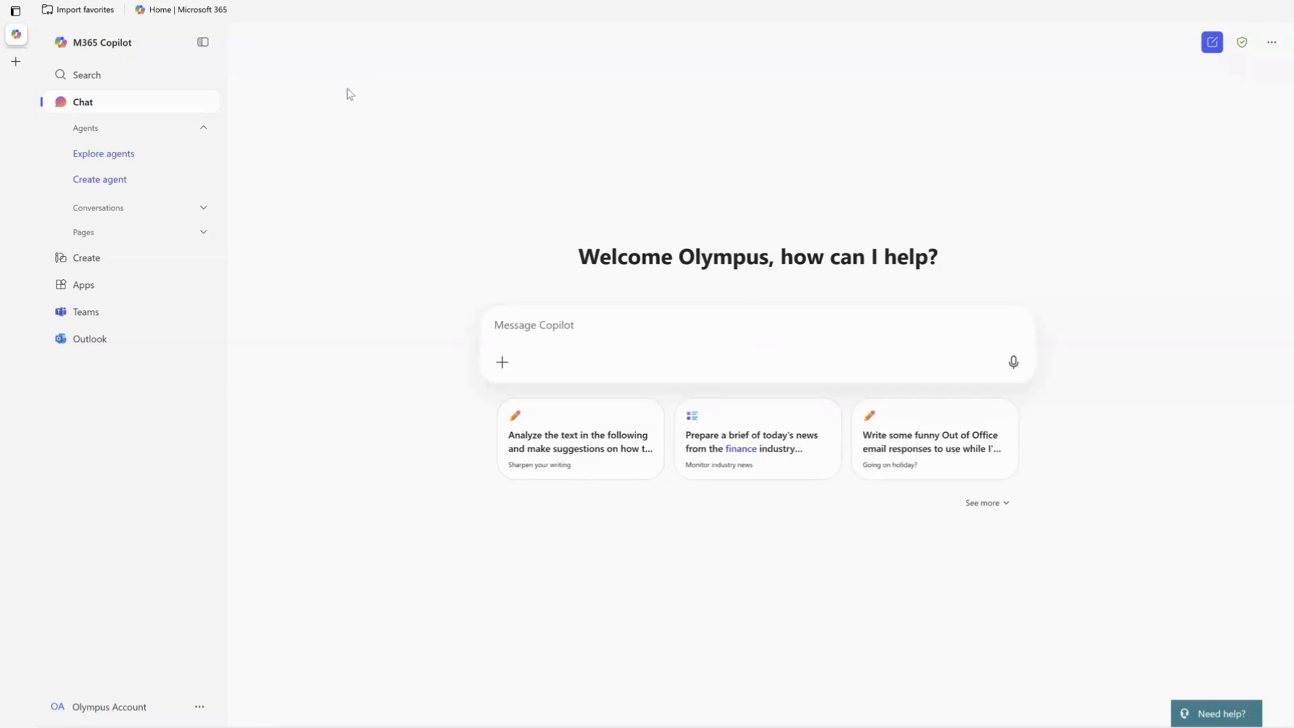
Step: Open Loop from the full list of Microsoft 365 apps
{"action": "left_click", "coordinate": [87, 293]}
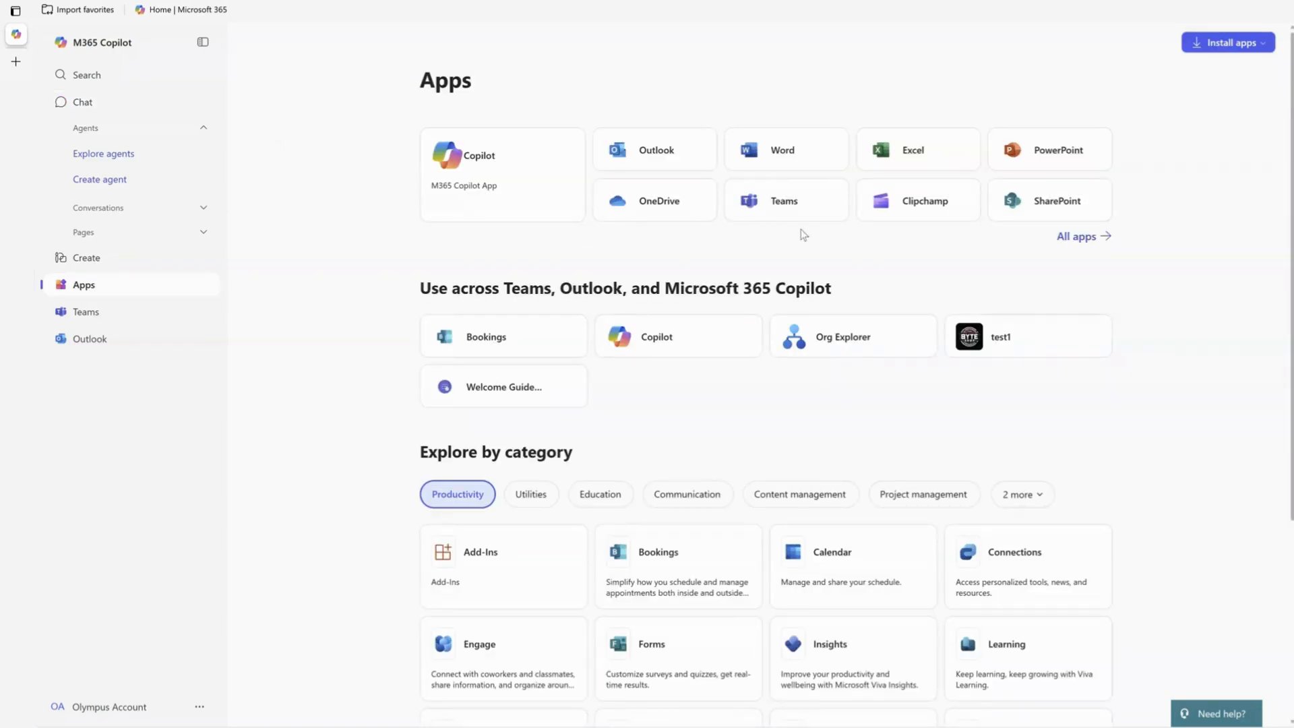
{"action": "left_click", "coordinate": [1077, 237]}
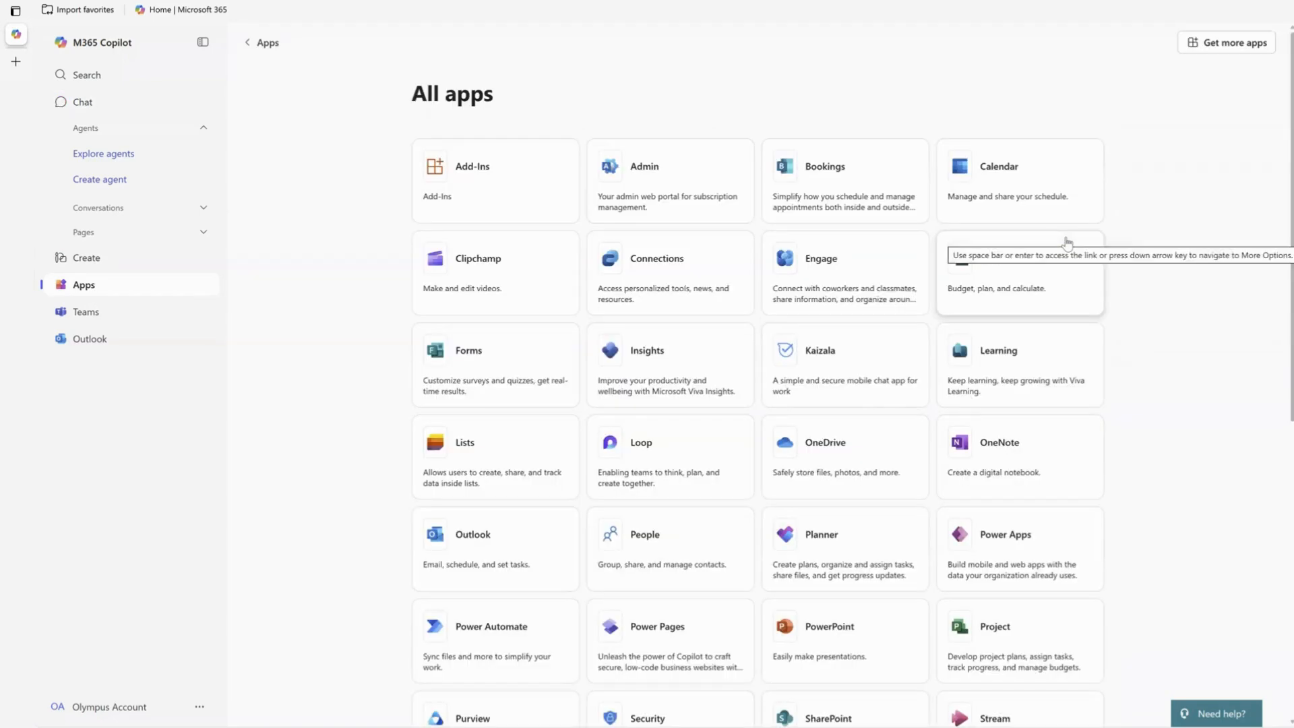
{"action": "left_click", "coordinate": [681, 444]}
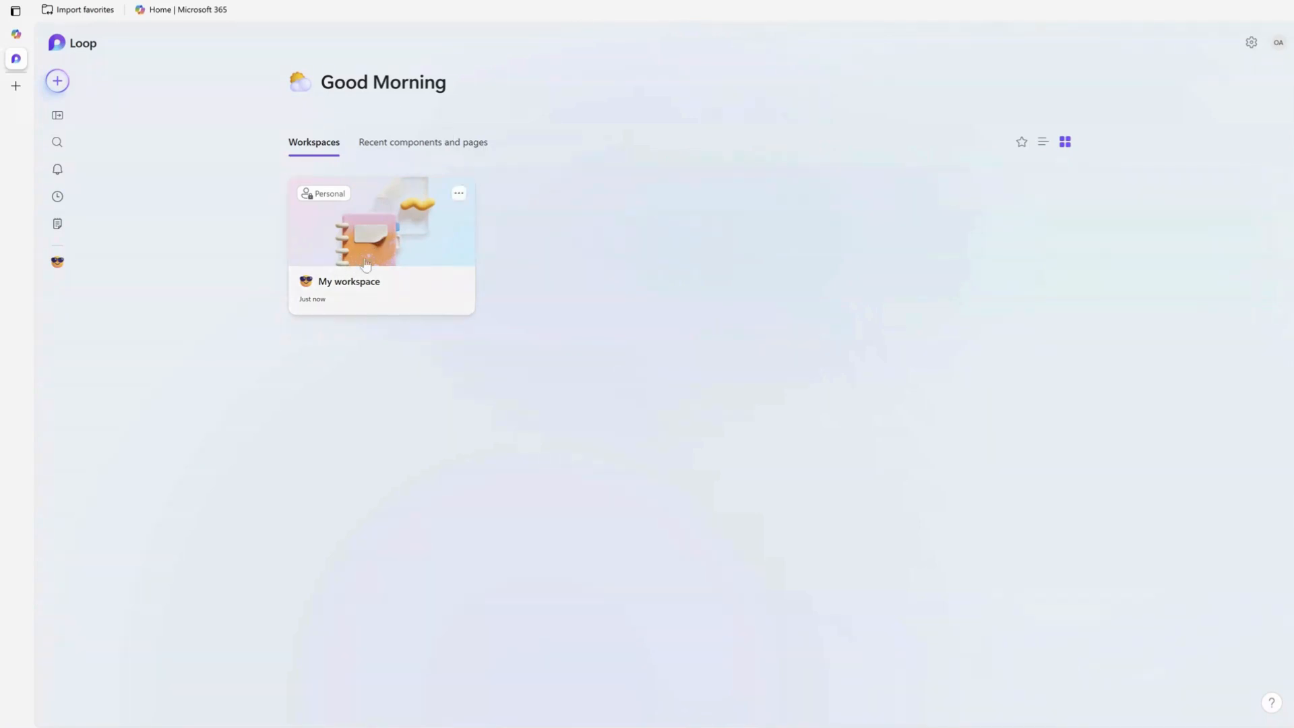
Step: Create a new workspace named "test" with a grinning smiley as its icon
{"action": "left_click", "coordinate": [59, 83]}
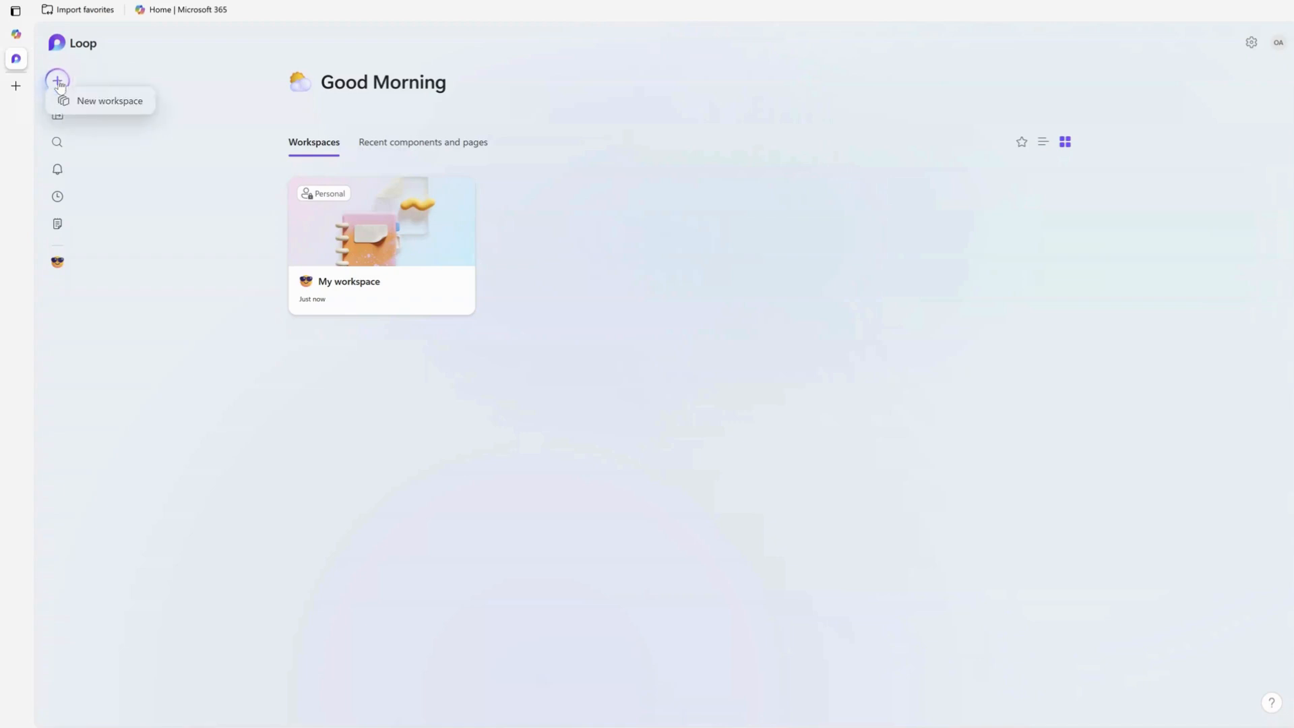
{"action": "left_click", "coordinate": [98, 111]}
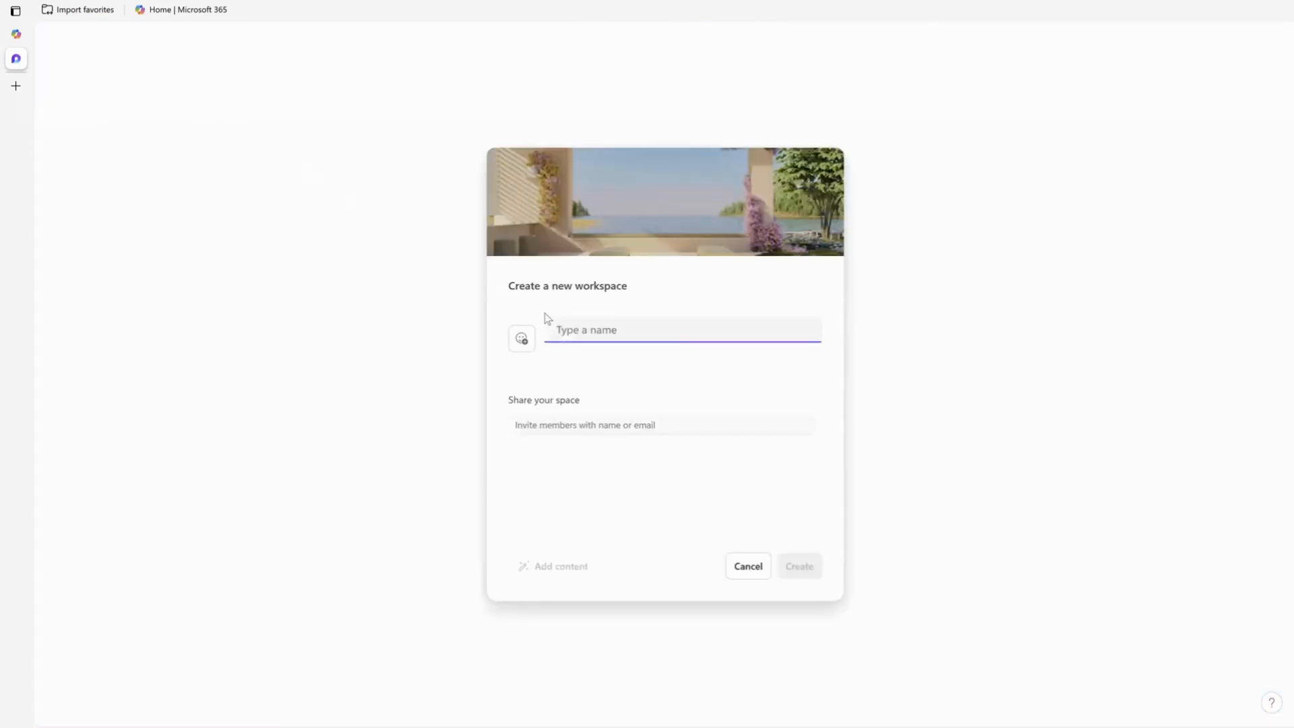
{"action": "type", "text": "test"}
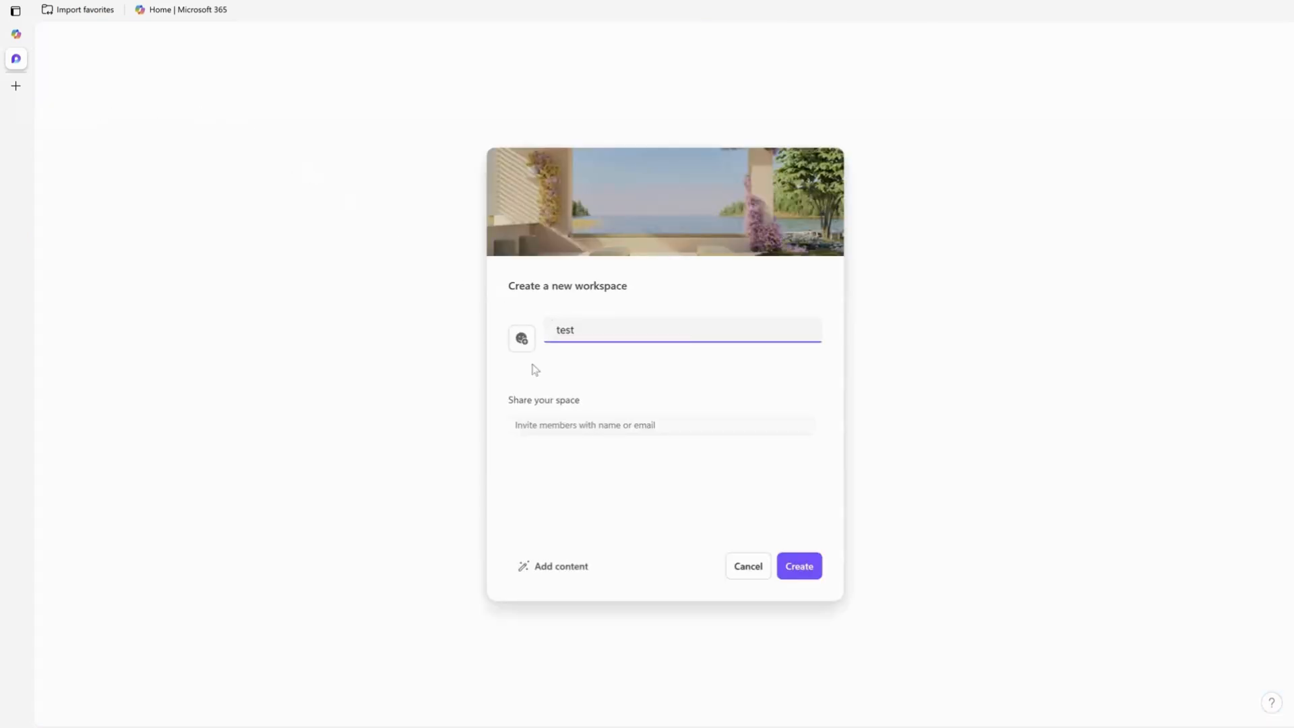
{"action": "left_click", "coordinate": [649, 427]}
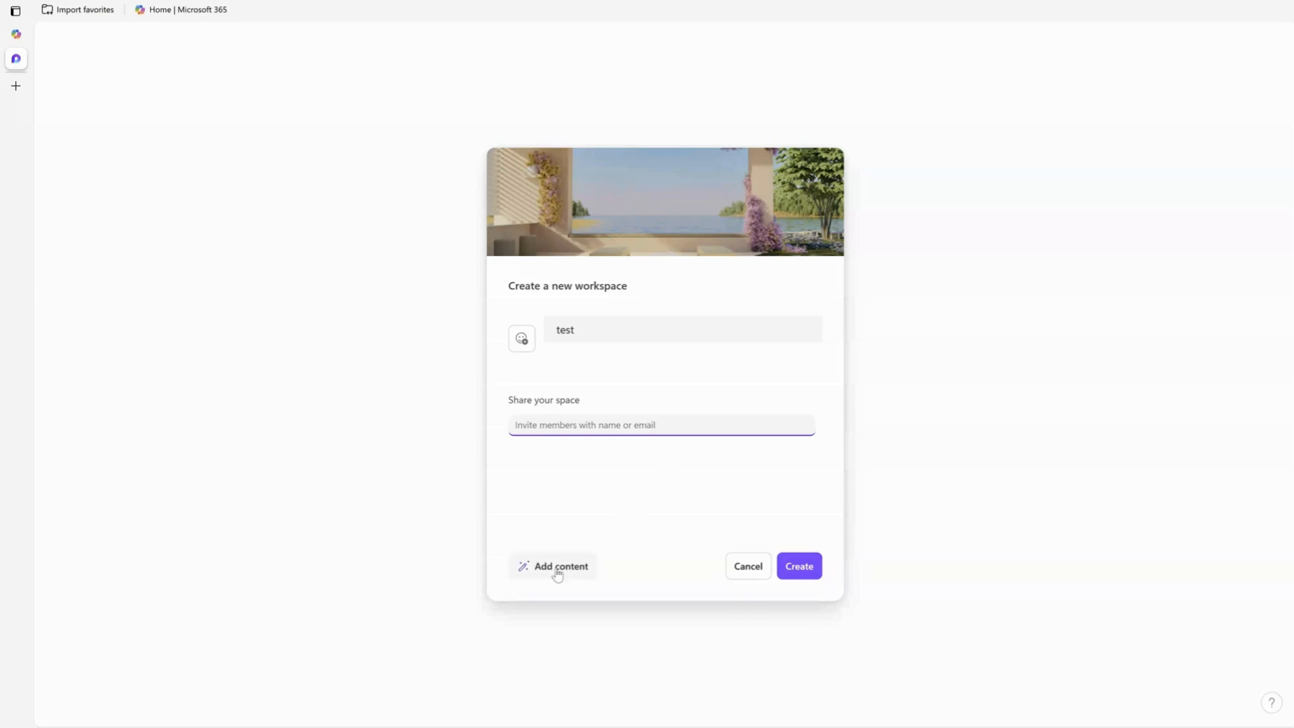
{"action": "left_click", "coordinate": [523, 340]}
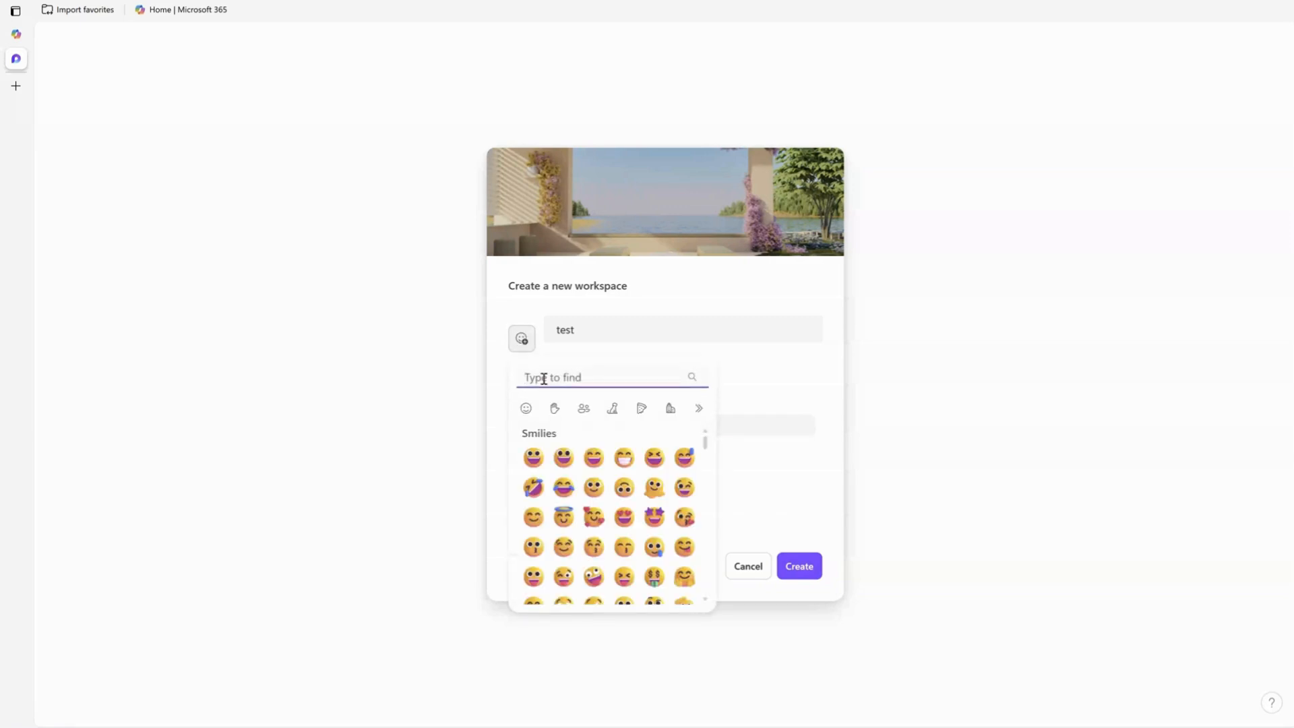
{"action": "left_click", "coordinate": [559, 460]}
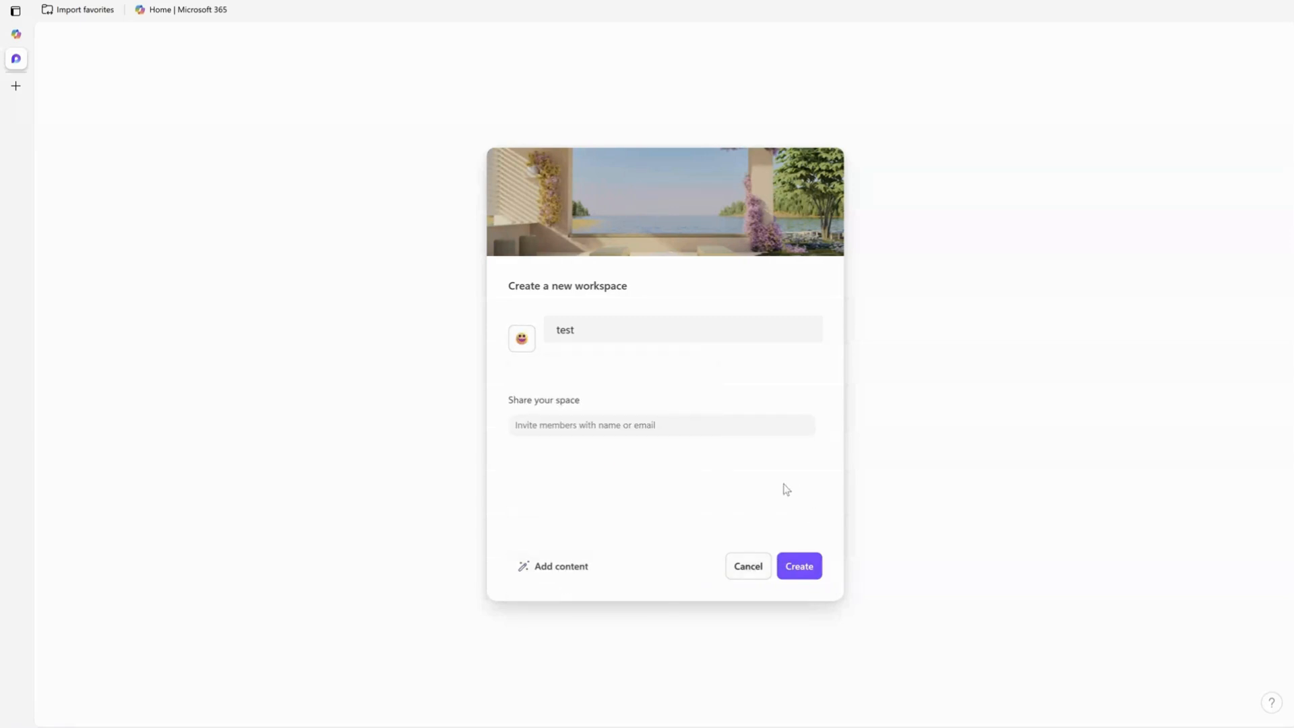
{"action": "left_click", "coordinate": [805, 567]}
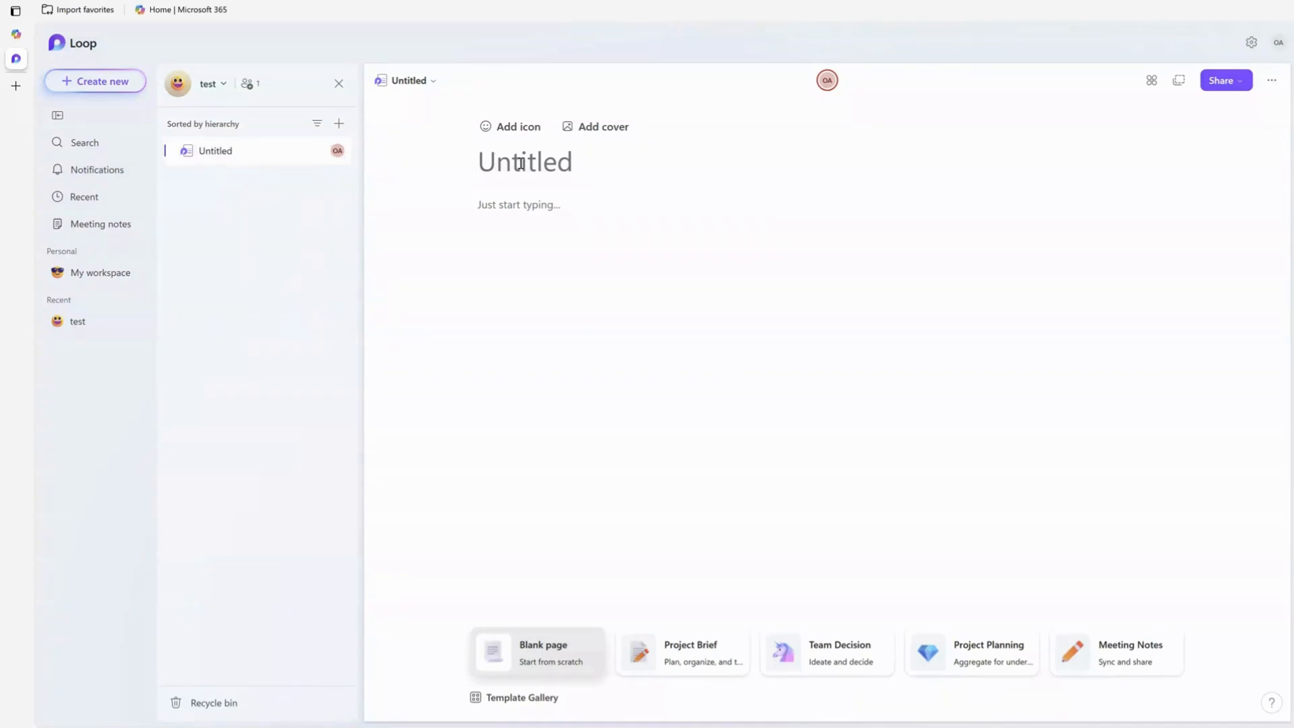
Step: Title the untitled page "test page"
{"action": "type", "text": "test"}
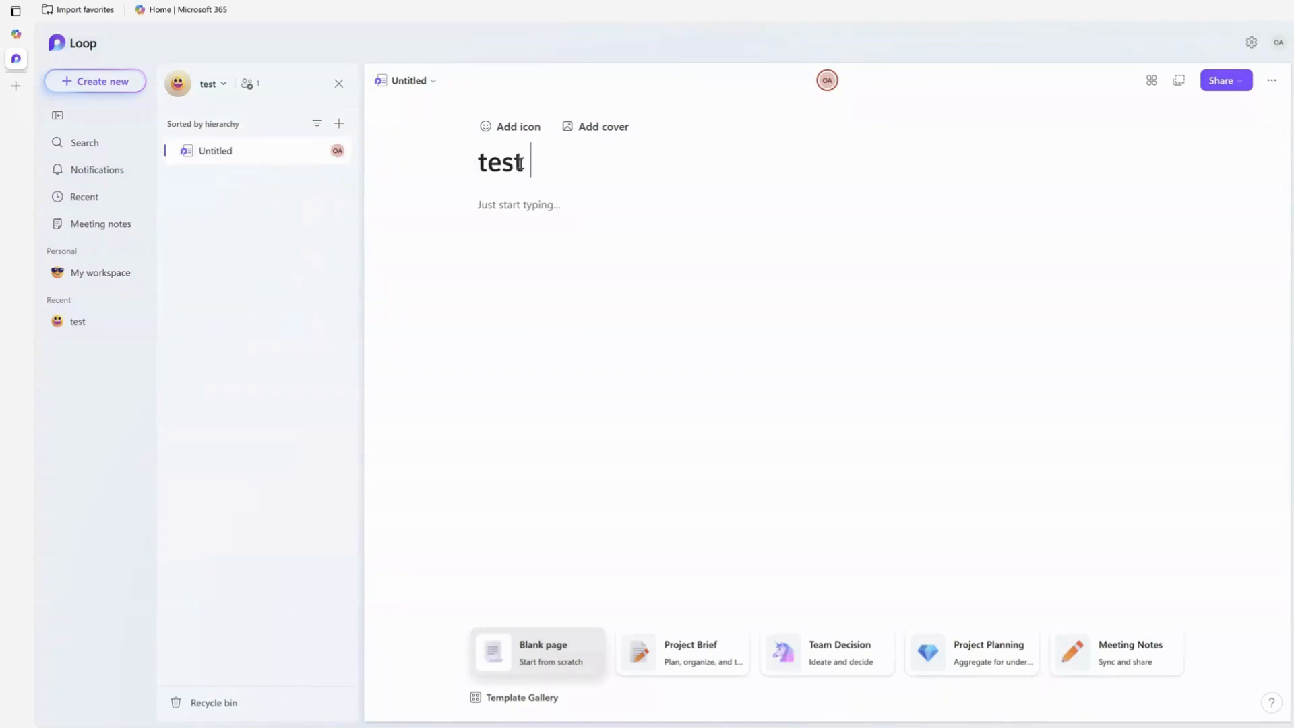
{"action": "type", "text": " page"}
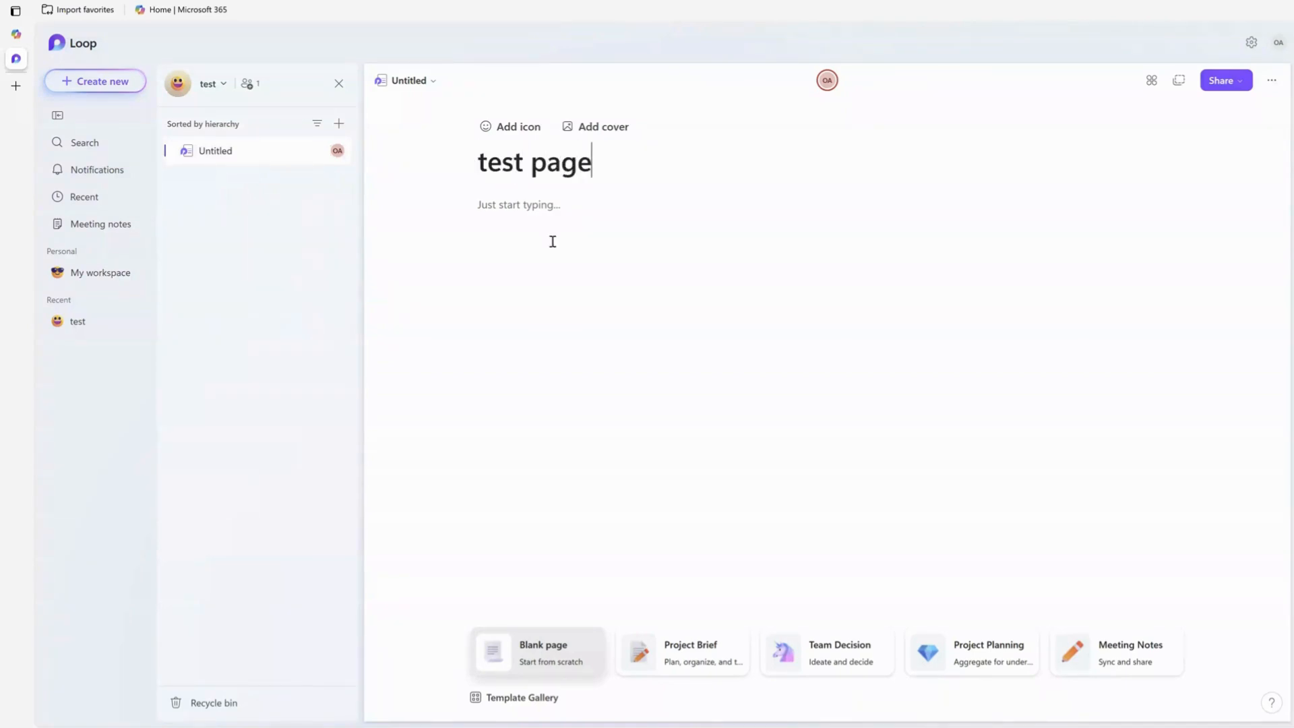
{"action": "key", "text": "Return"}
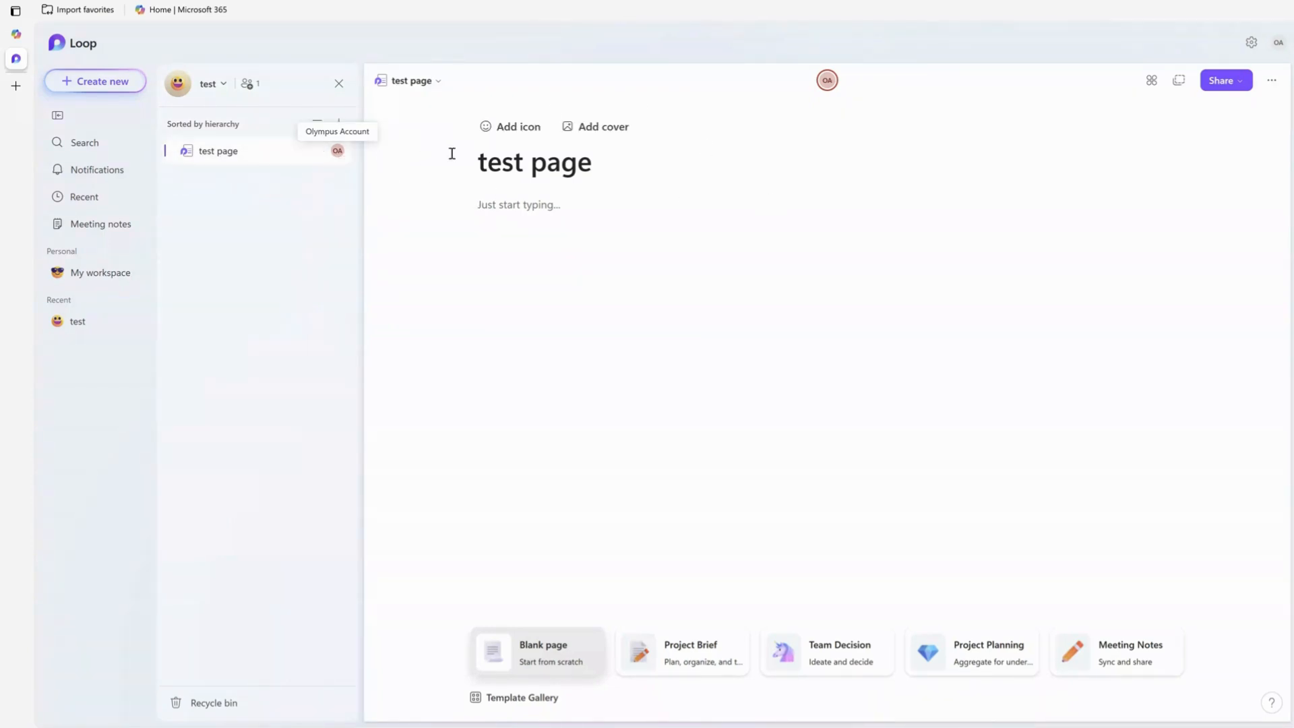
Step: Give the page an OK-hand icon and the teal-blue fabric image from the Abstract stock images as its cover
{"action": "left_click", "coordinate": [516, 128]}
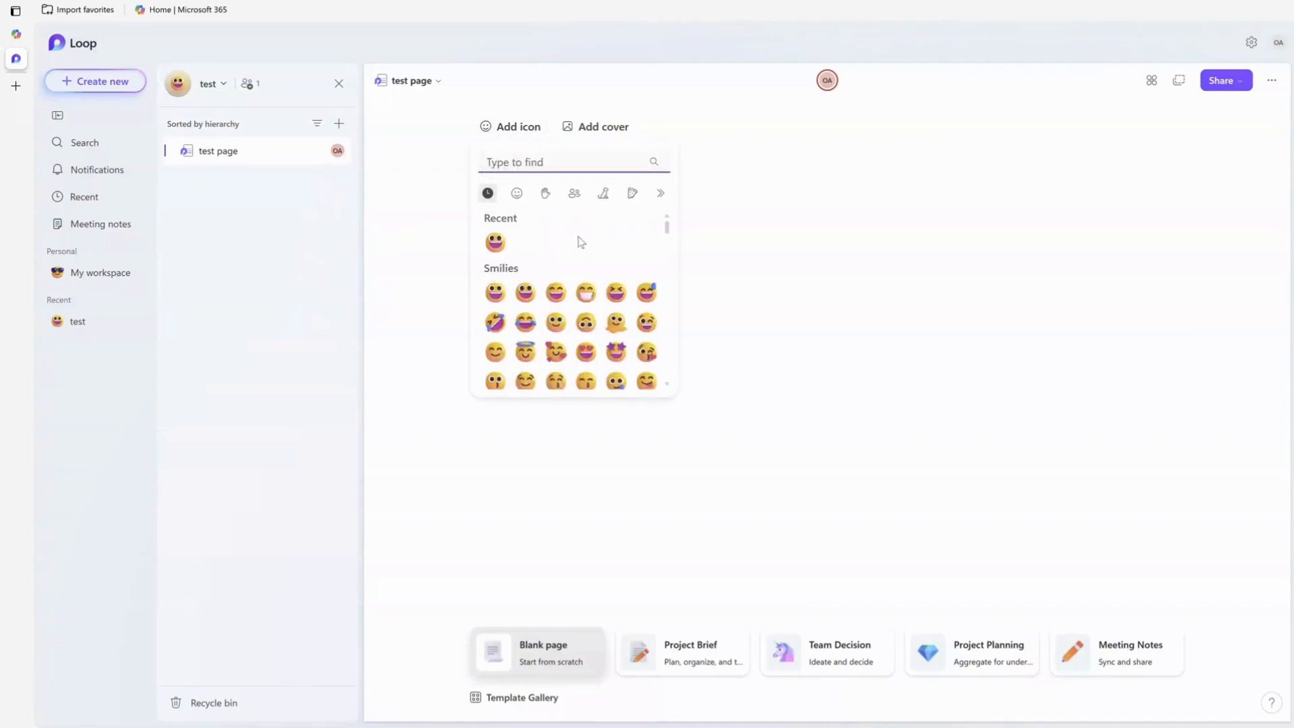
{"action": "left_click", "coordinate": [545, 194]}
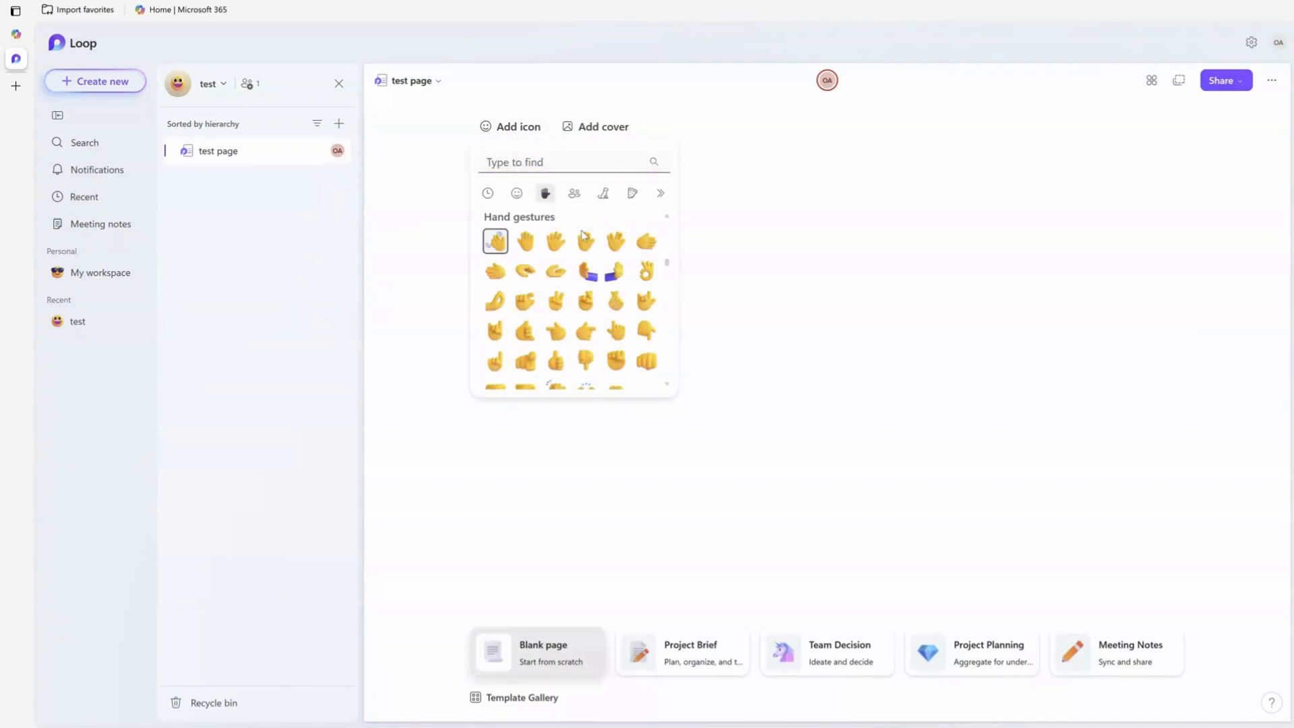
{"action": "left_click", "coordinate": [646, 270]}
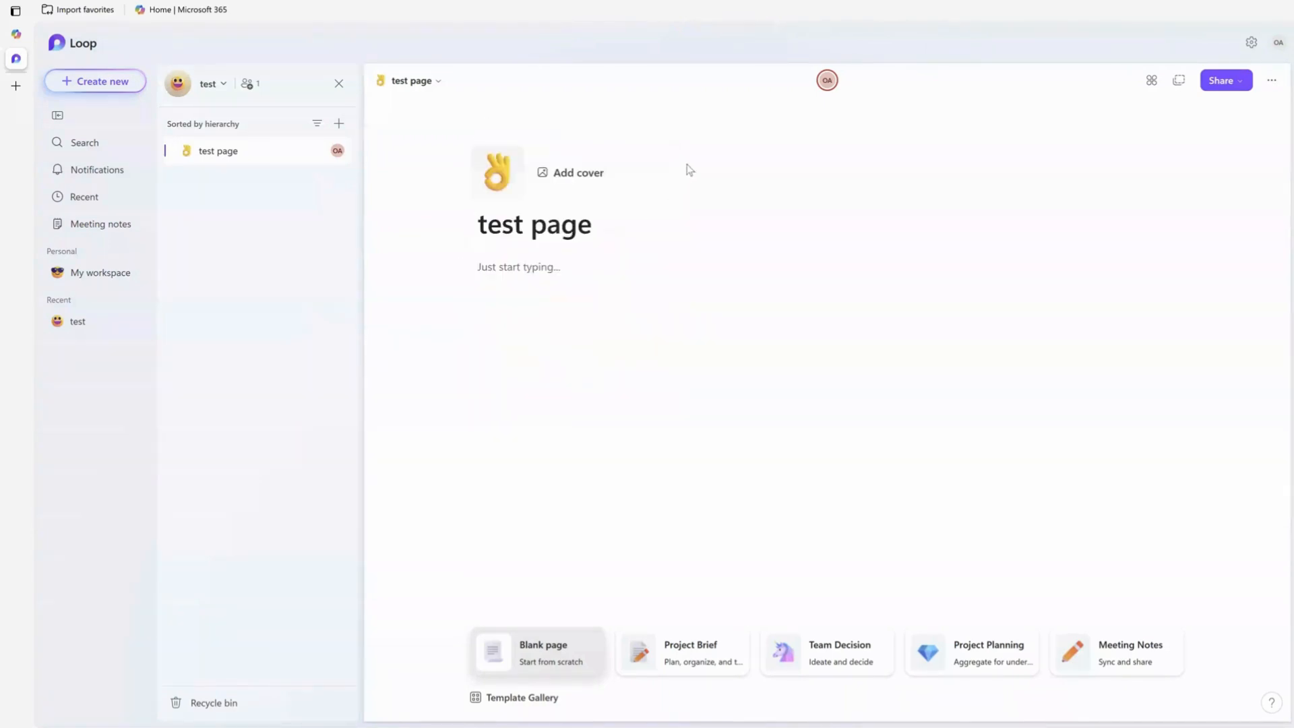
{"action": "left_click", "coordinate": [563, 177]}
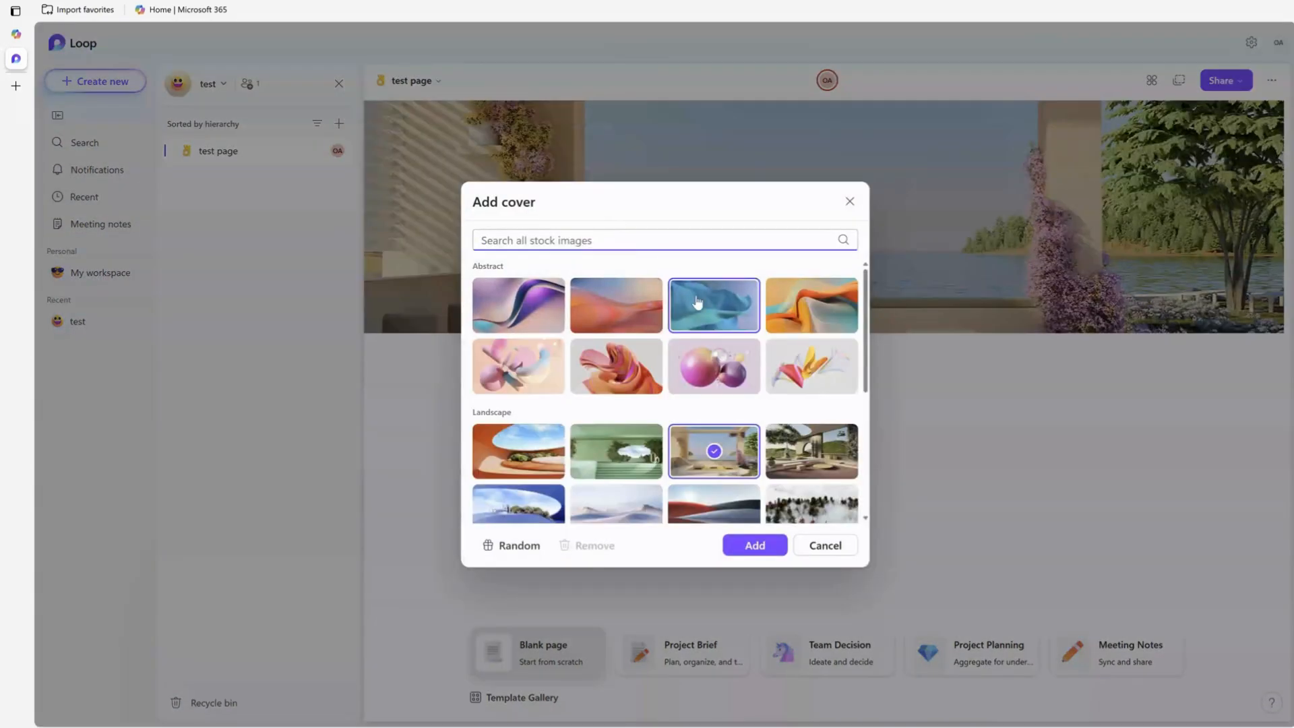
{"action": "left_click", "coordinate": [732, 308]}
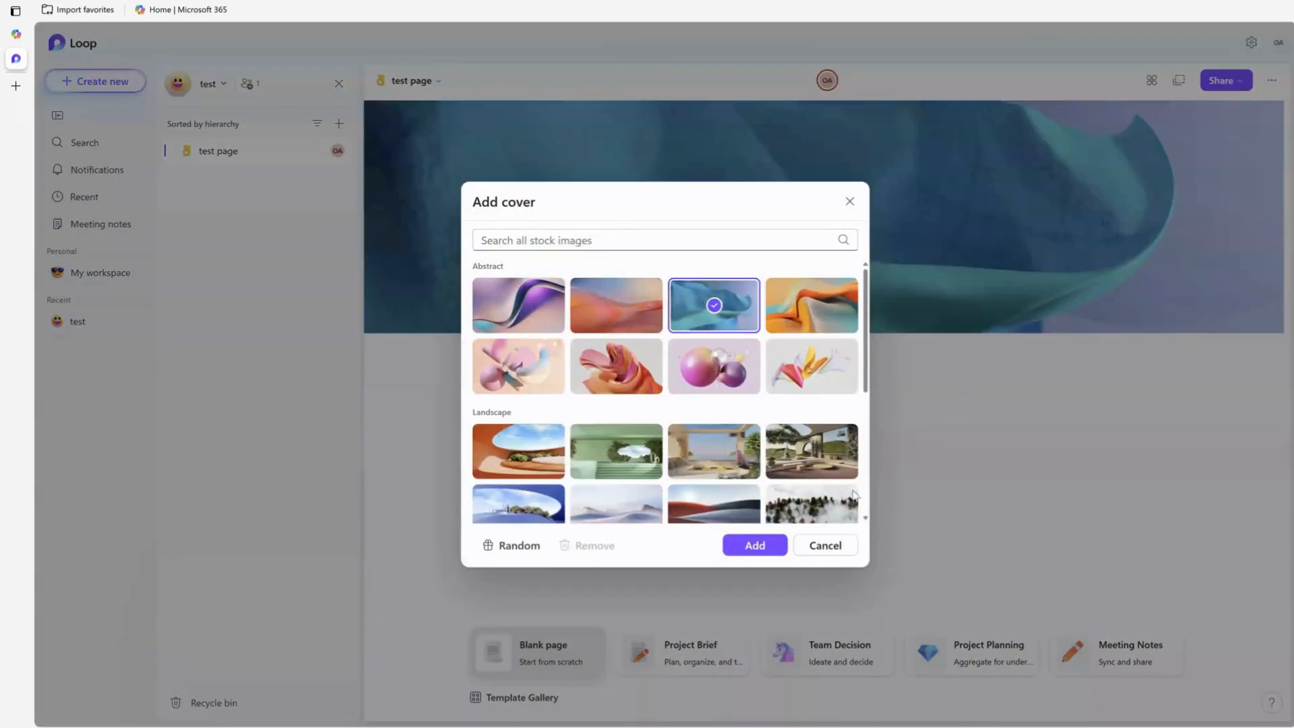
{"action": "left_click", "coordinate": [781, 545]}
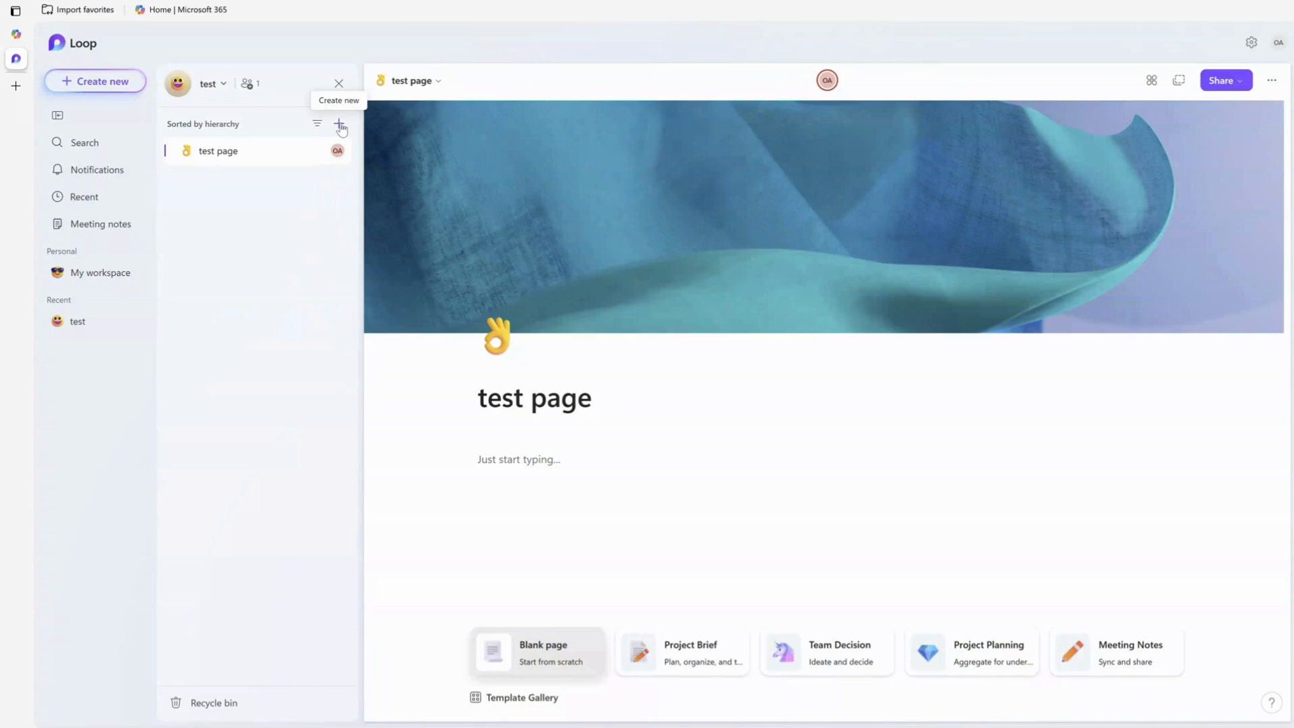
{"action": "left_click", "coordinate": [339, 125]}
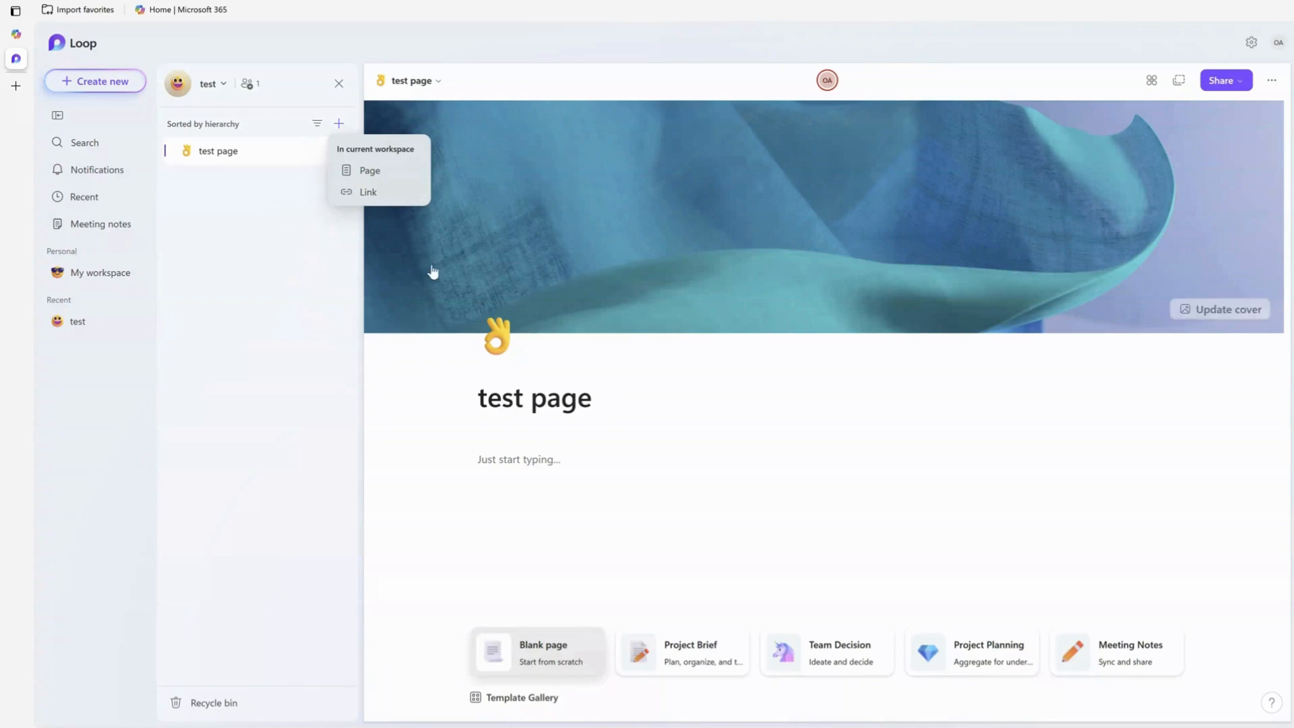
{"action": "left_click", "coordinate": [707, 379]}
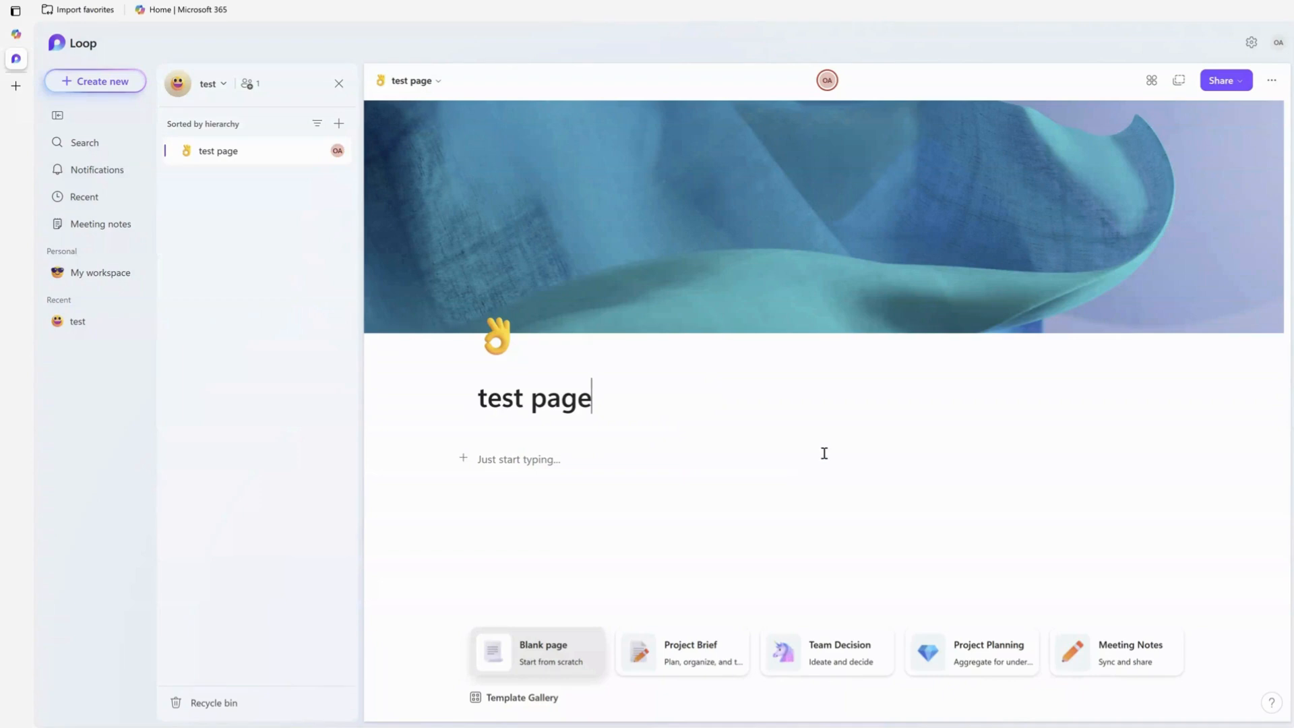
Step: Enter the word "type" as the first line of the page body
{"action": "left_click", "coordinate": [551, 463]}
{"action": "type", "text": "typ"}
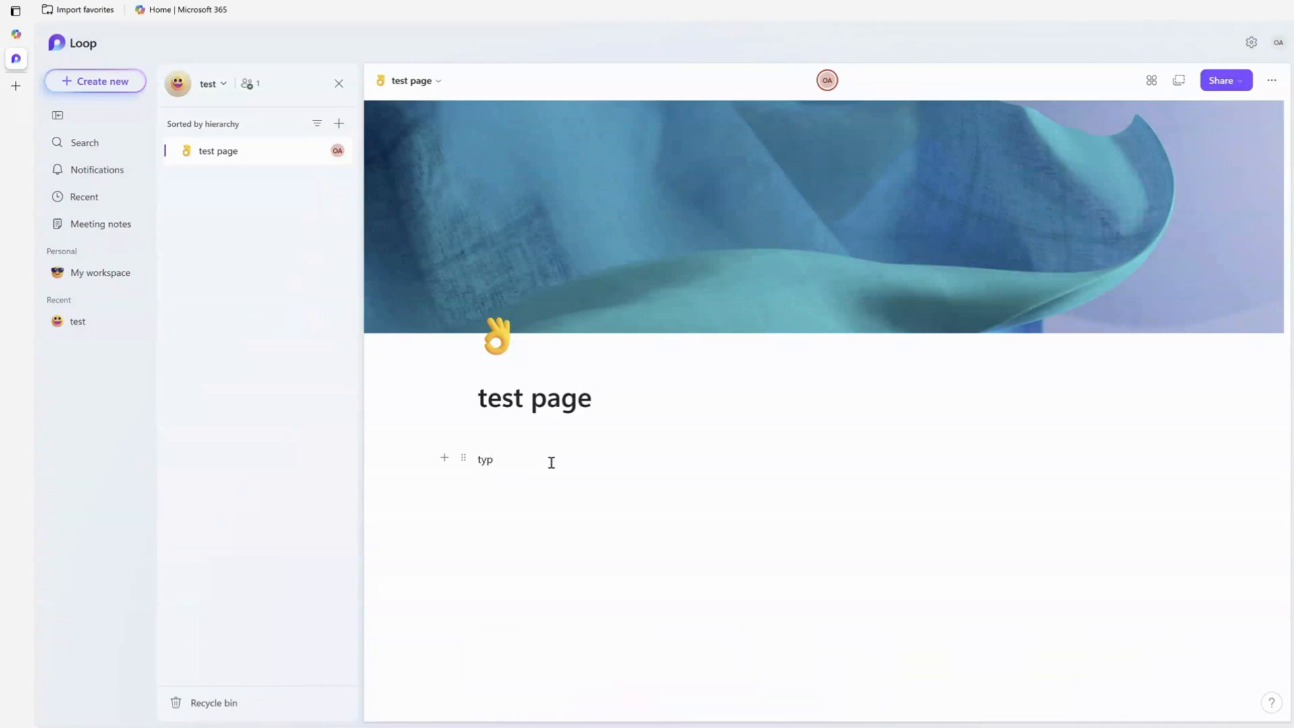
{"action": "type", "text": "e"}
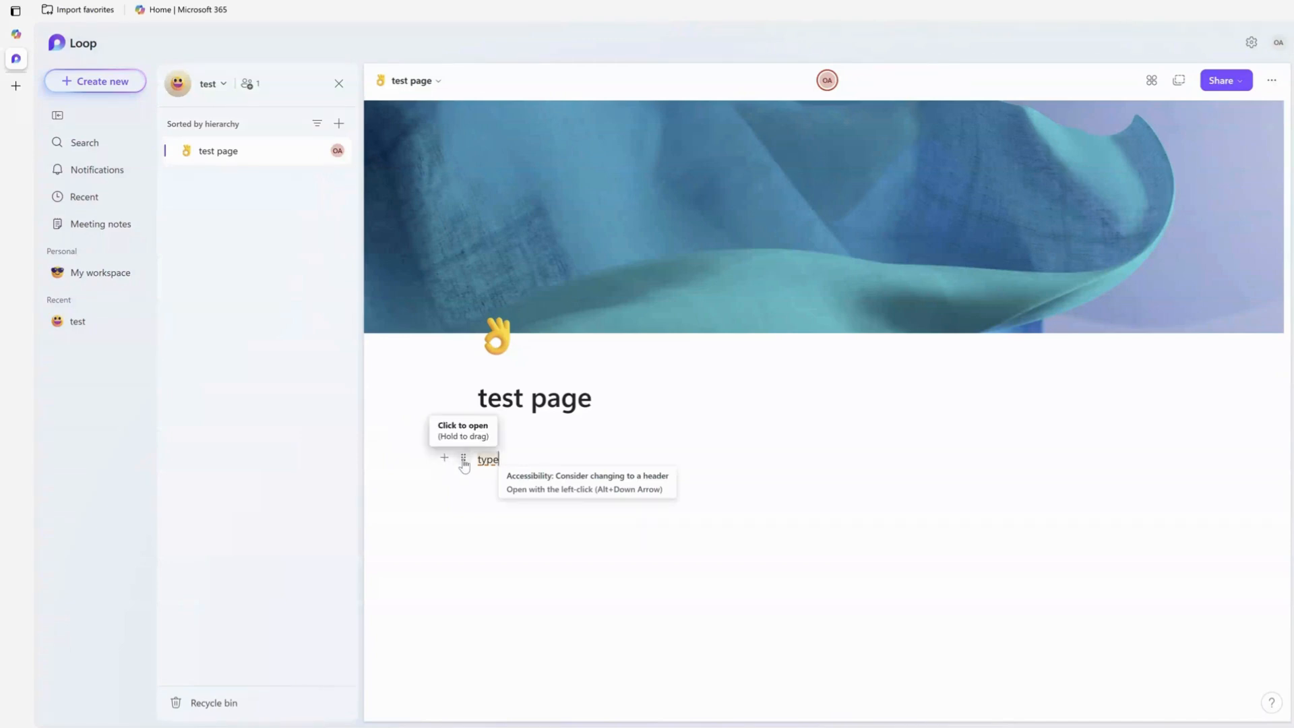
{"action": "left_click_drag", "start_coordinate": [463, 461], "coordinate": [601, 486]}
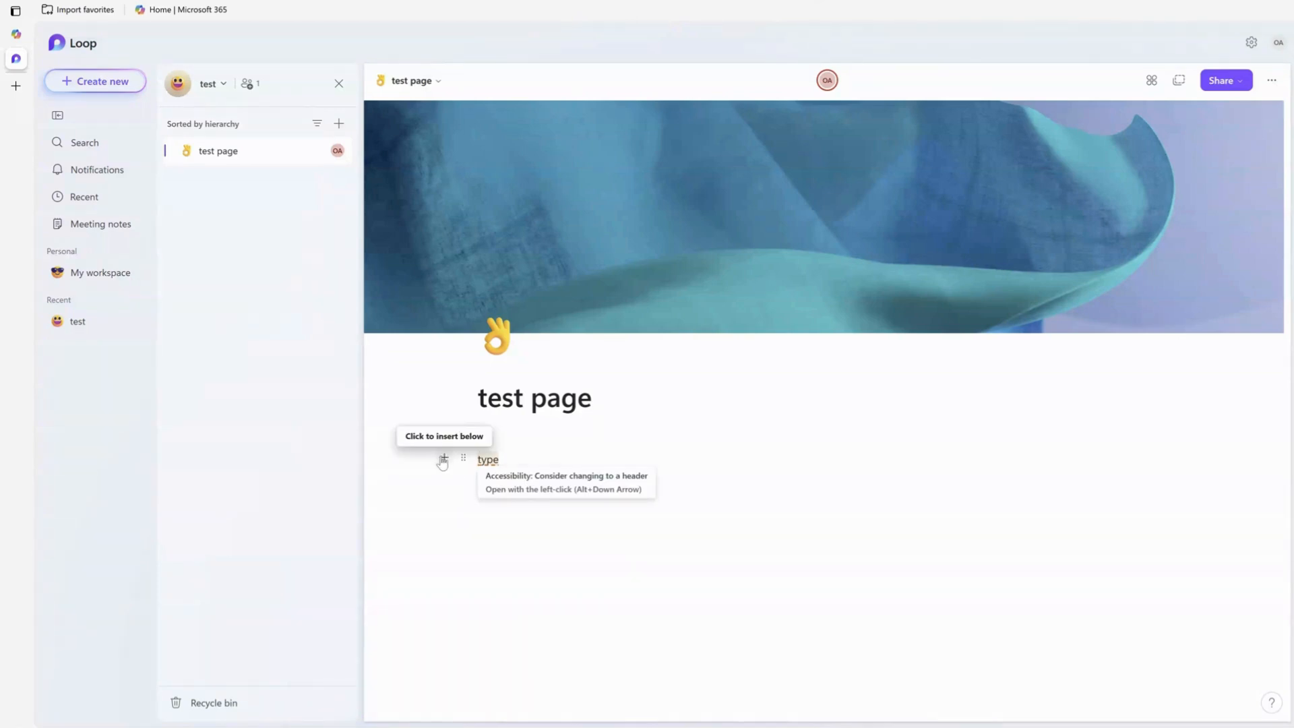
Step: Insert a checklist below the "type" line with the items "wake up", "get coffee", "workout" and "shower"
{"action": "left_click", "coordinate": [443, 459]}
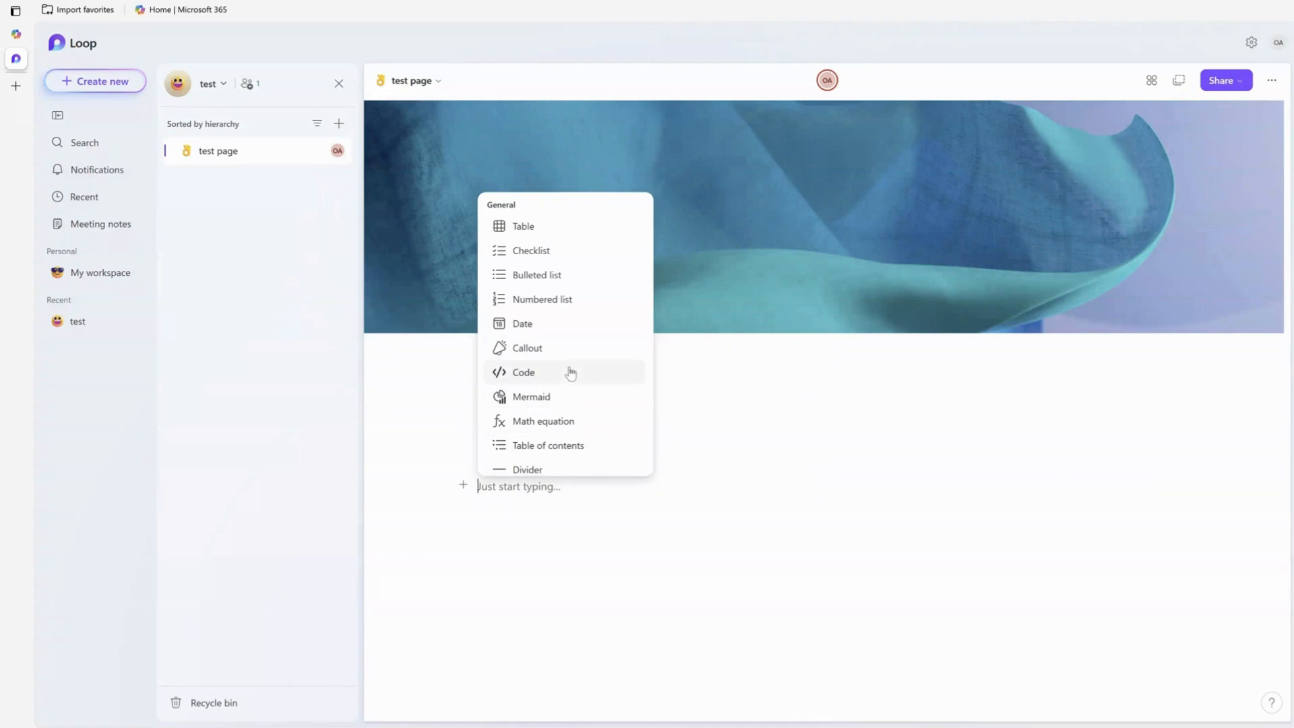
{"action": "left_click", "coordinate": [537, 251]}
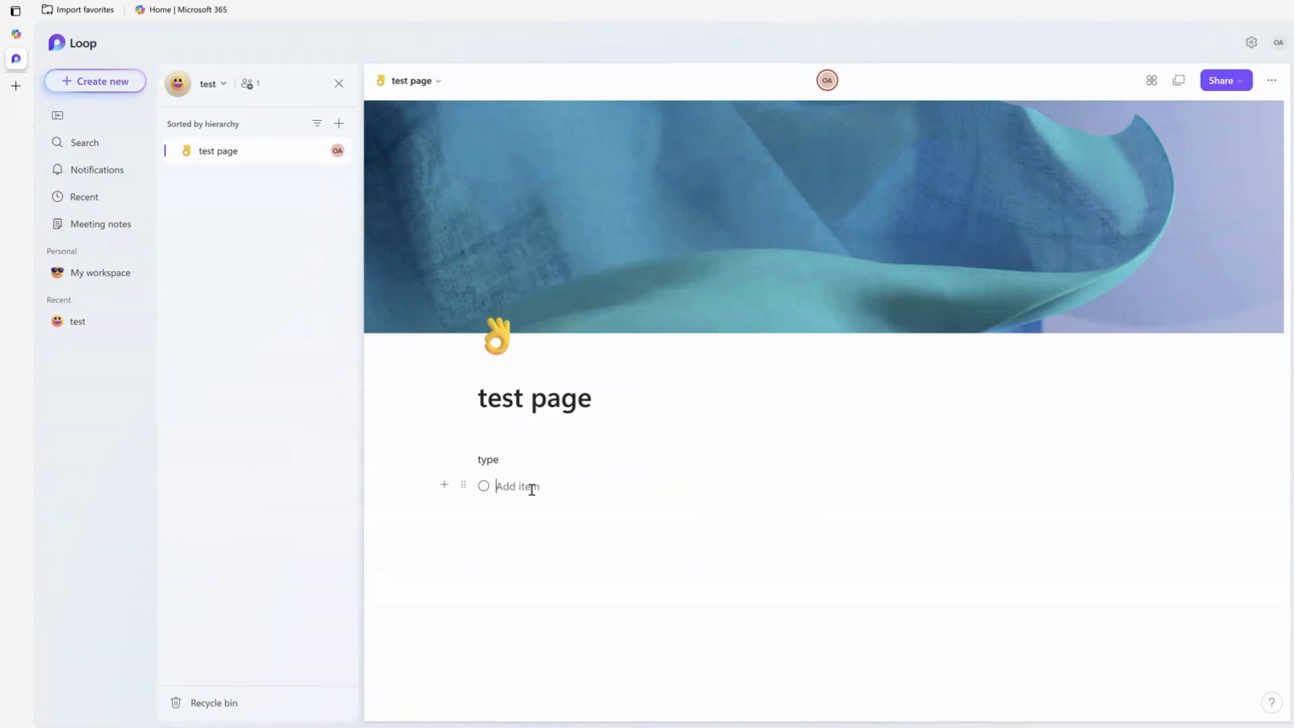
{"action": "left_click", "coordinate": [484, 489]}
{"action": "type", "text": "wake up"}
{"action": "key", "text": "Return"}
{"action": "type", "text": "get coffee"}
{"action": "key", "text": "Return"}
{"action": "type", "text": "workout"}
{"action": "key", "text": "Return"}
{"action": "type", "text": "shower"}
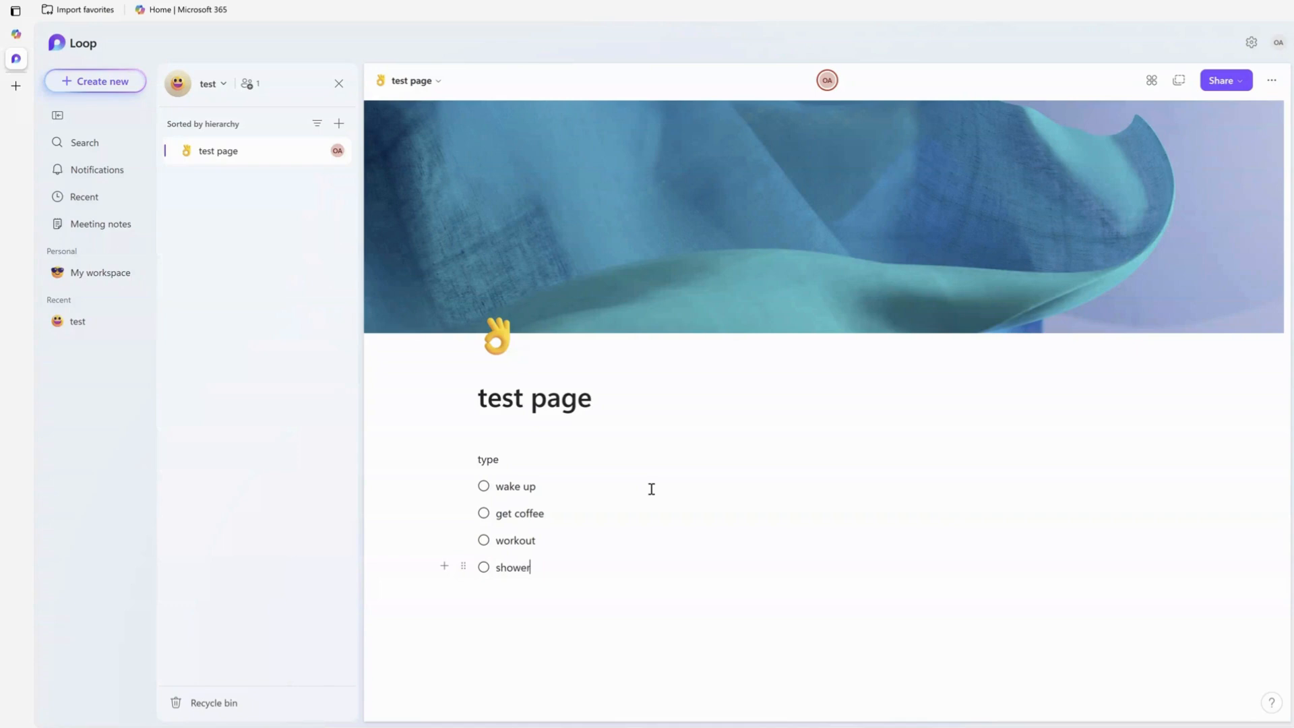
{"action": "key", "text": "Return"}
Step: Turn the "wake up" checklist item into a Loop component
{"action": "left_click", "coordinate": [483, 488]}
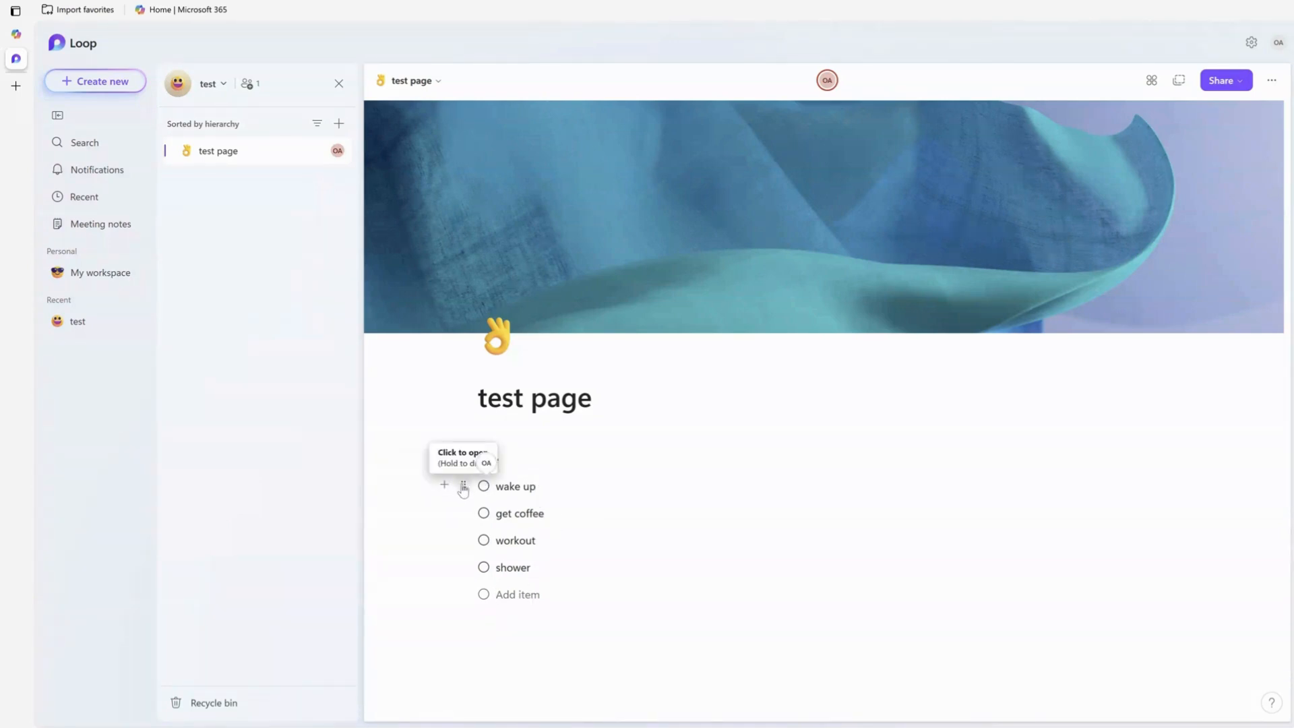
{"action": "left_click", "coordinate": [463, 486]}
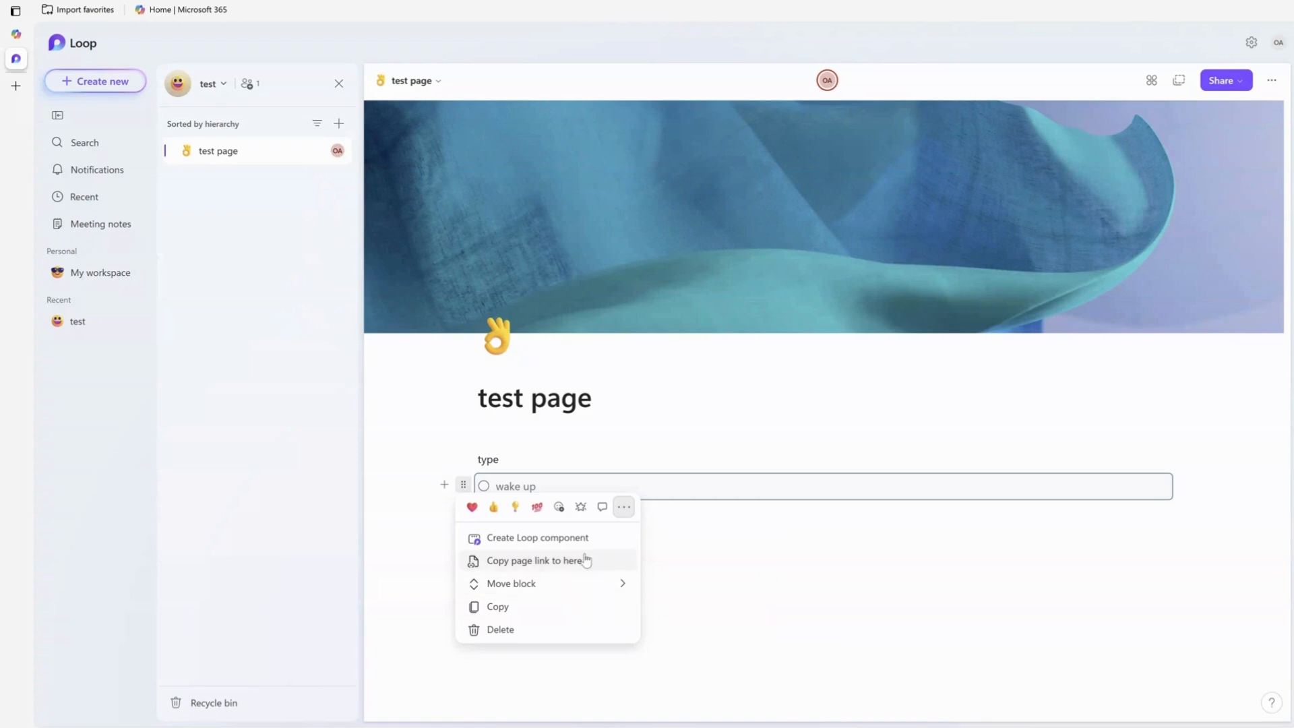
{"action": "left_click", "coordinate": [530, 537]}
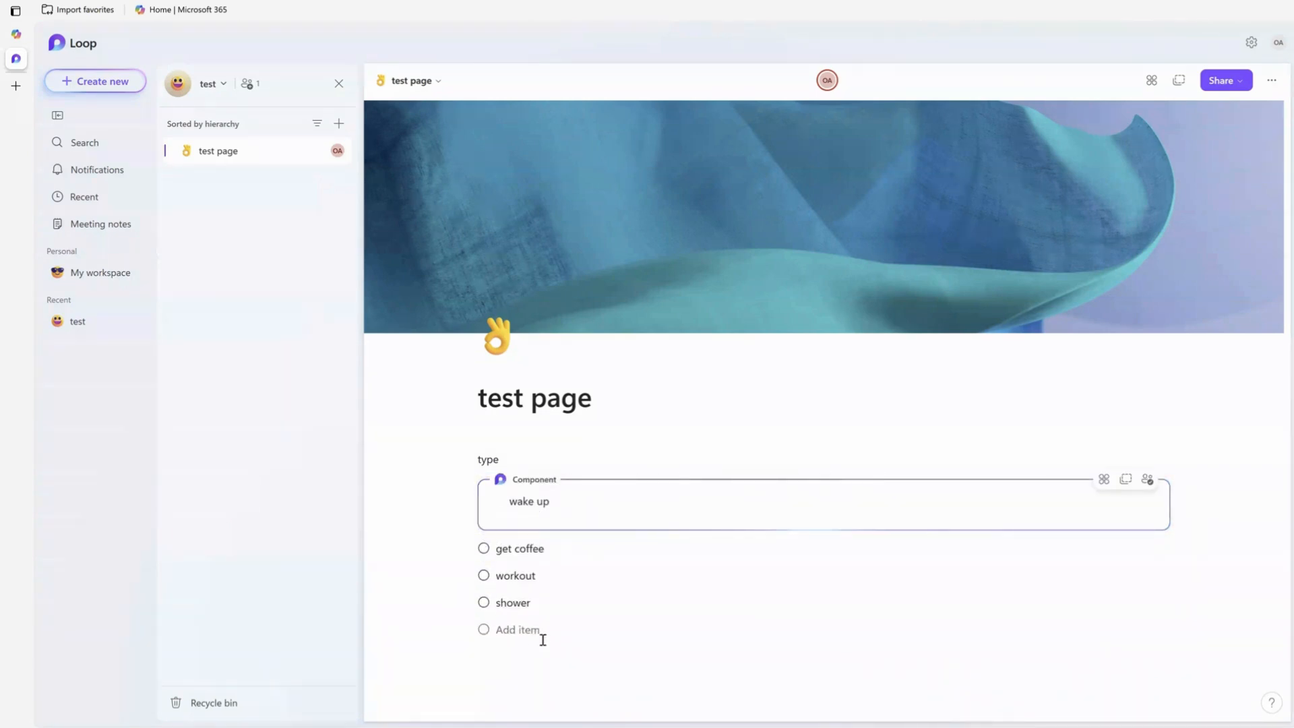
Step: Copy the "get coffee", "workout" and "shower" checklist items and return to the text inside the component
{"action": "left_click_drag", "start_coordinate": [549, 633], "coordinate": [496, 550]}
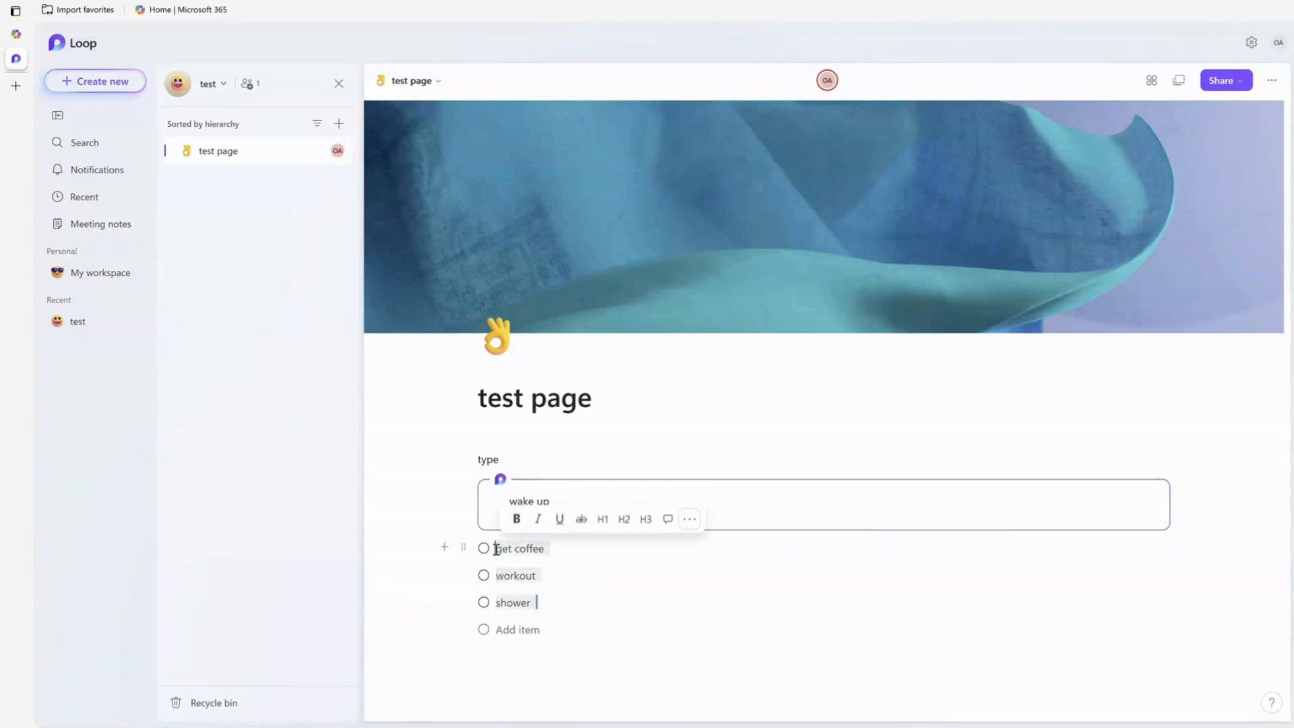
{"action": "right_click", "coordinate": [497, 548]}
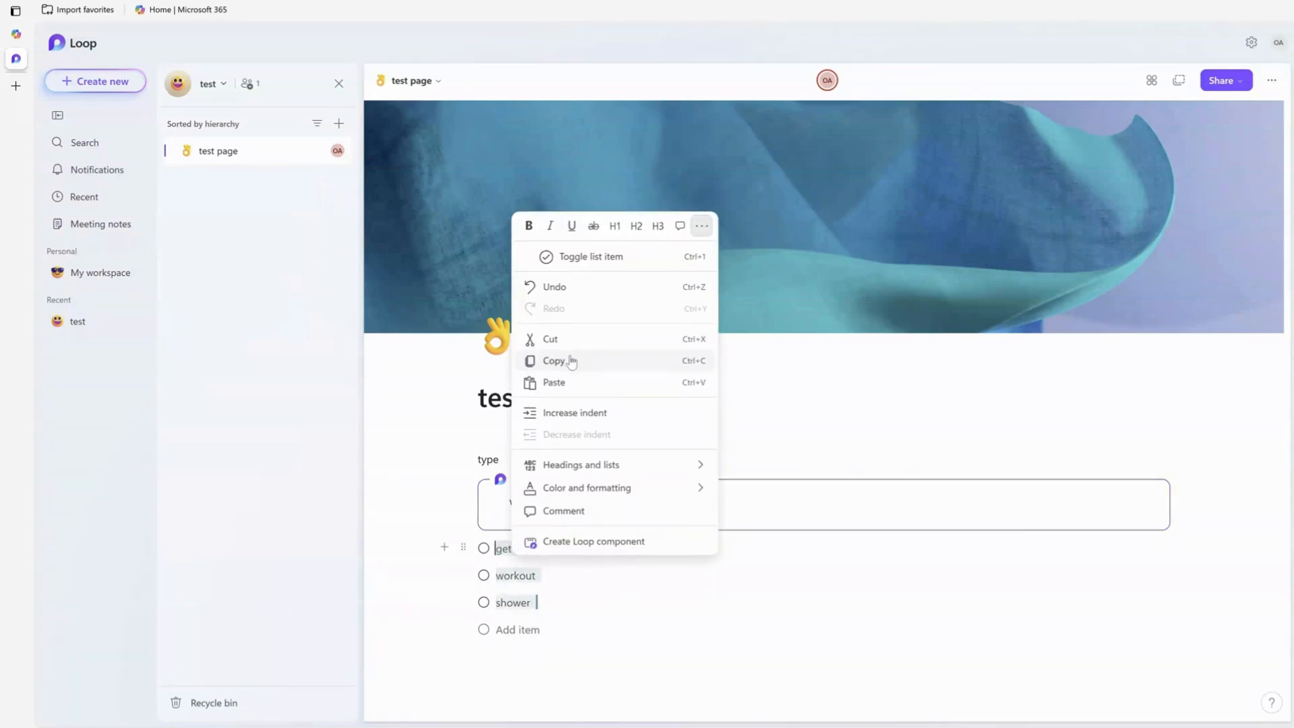
{"action": "left_click", "coordinate": [571, 362]}
{"action": "left_click", "coordinate": [528, 520]}
{"action": "type", "text": "wake up"}
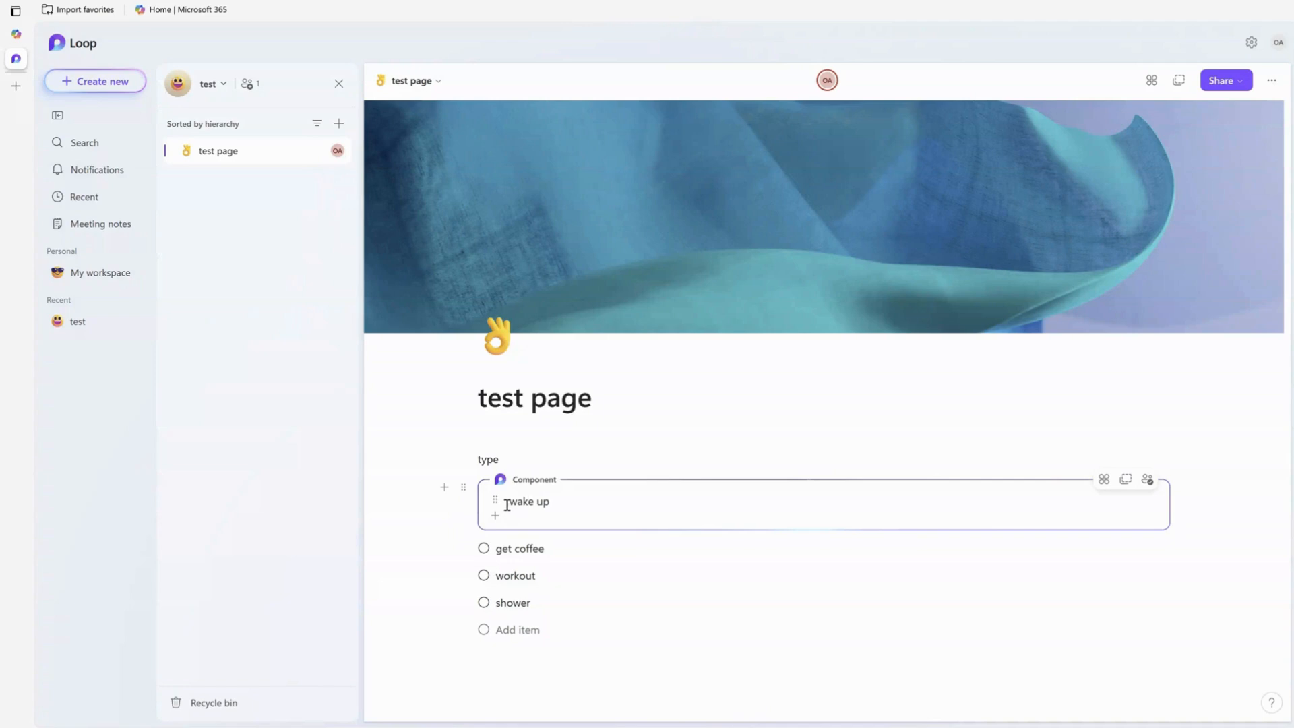
Step: Delete the "wake up" text inside the Loop component and insert an empty checklist in its place
{"action": "left_click_drag", "start_coordinate": [550, 501], "coordinate": [521, 501]}
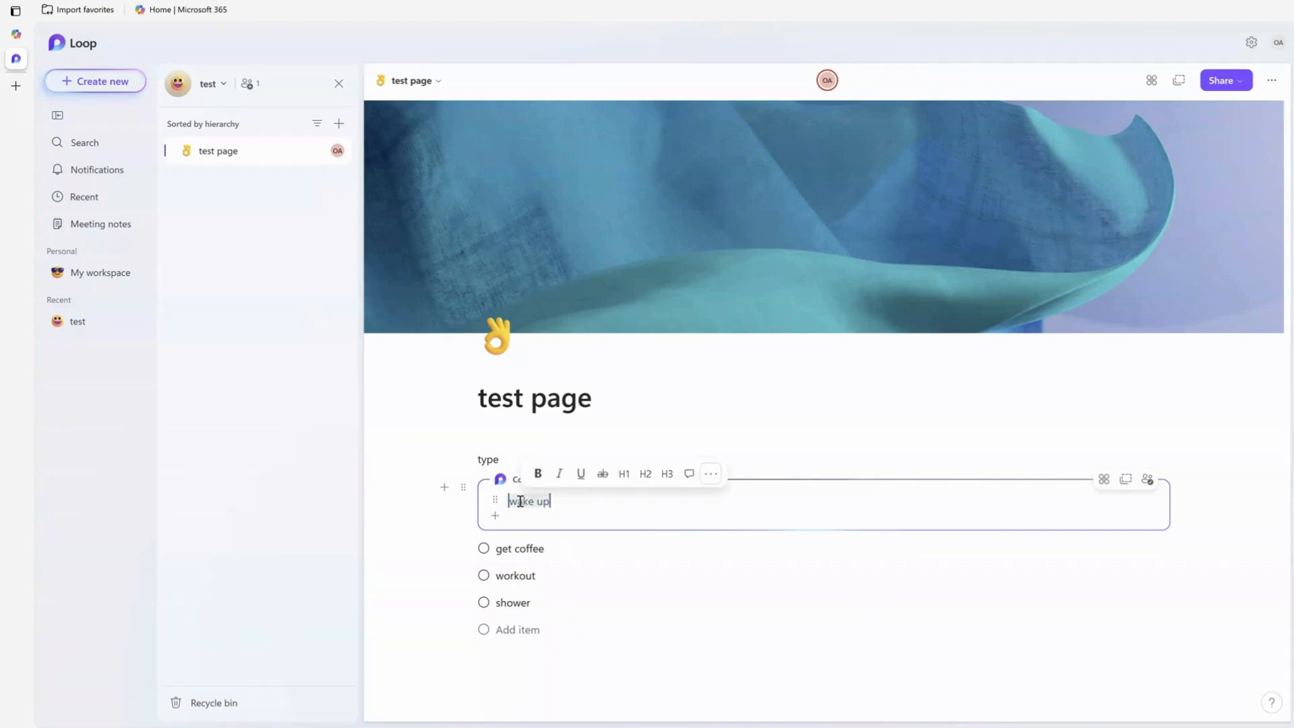
{"action": "key", "text": "BackSpace"}
{"action": "left_click", "coordinate": [495, 500]}
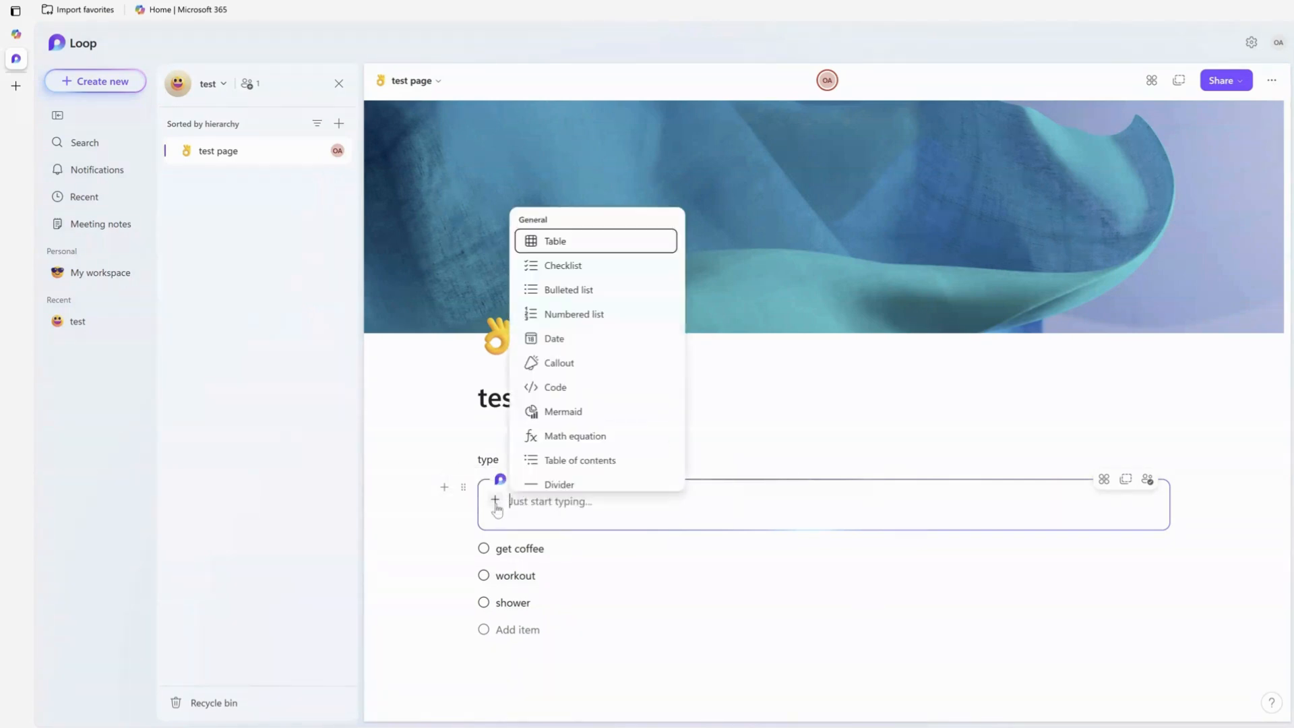
{"action": "left_click", "coordinate": [568, 268]}
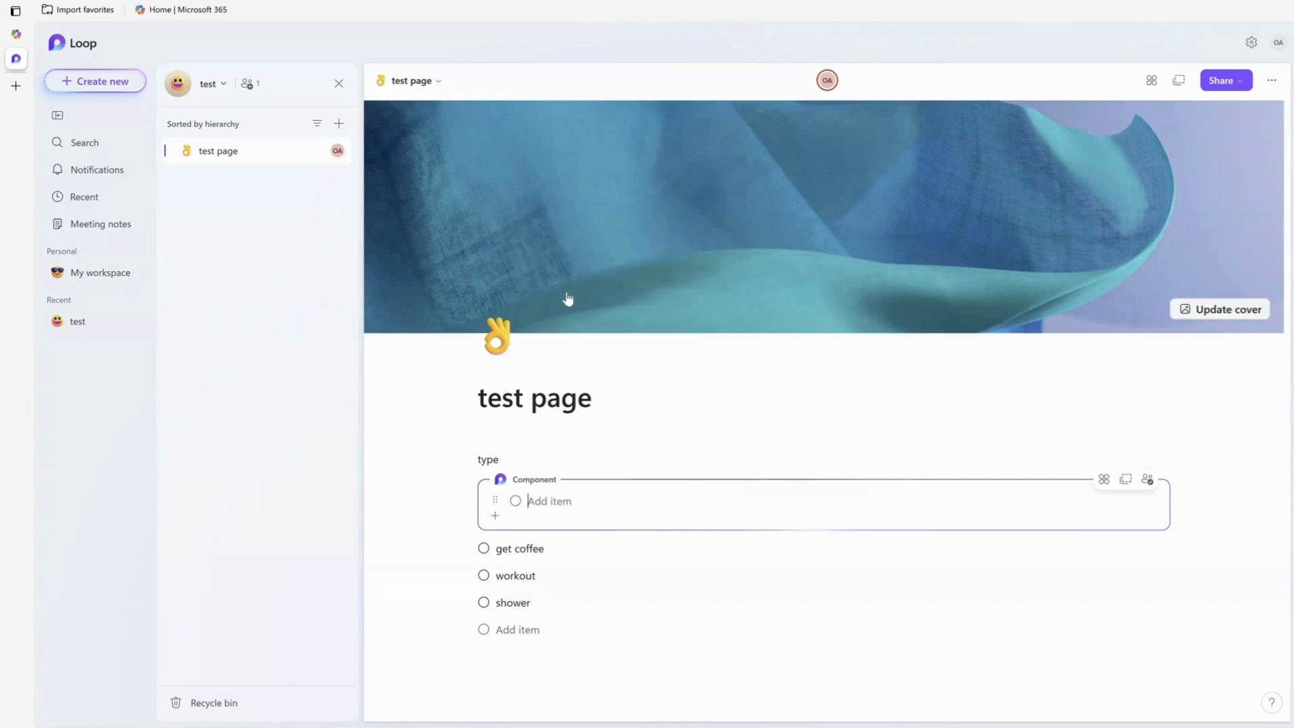
Step: Paste the copied "get coffee", "workout" and "shower" items into the component's checklist, allowing the site to read the clipboard
{"action": "right_click", "coordinate": [577, 503]}
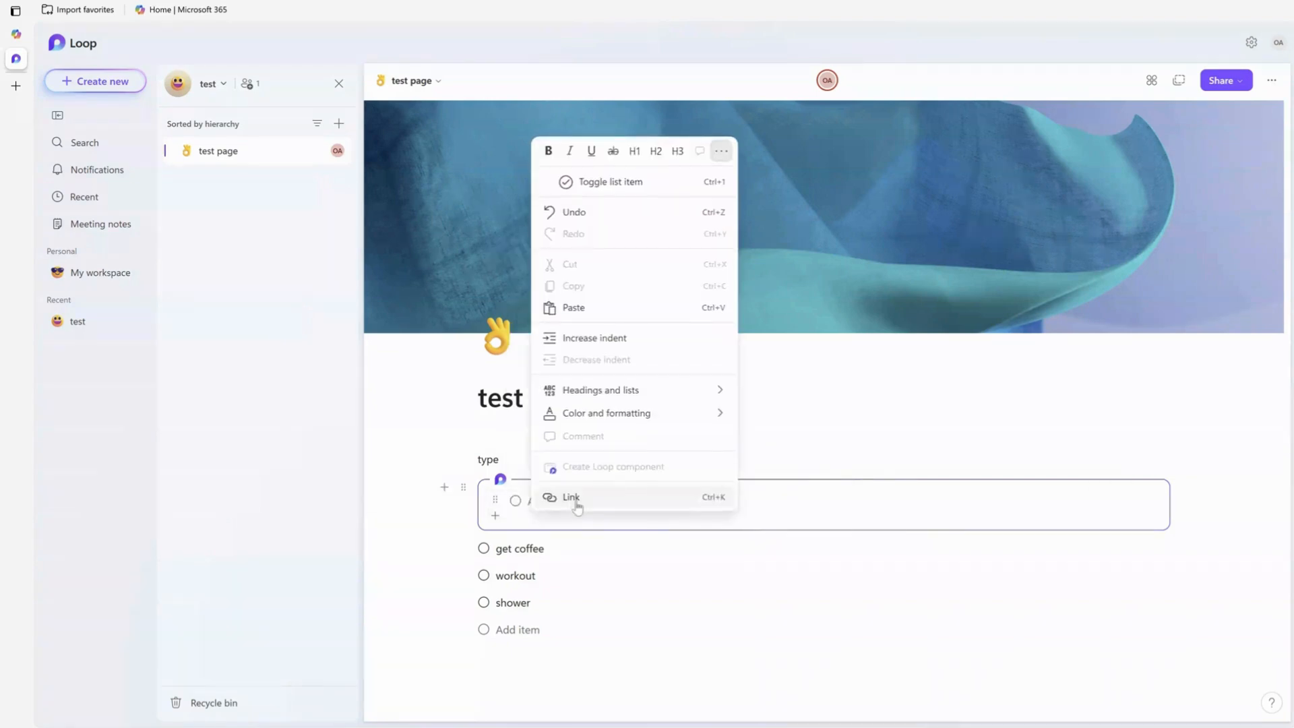
{"action": "left_click", "coordinate": [590, 309]}
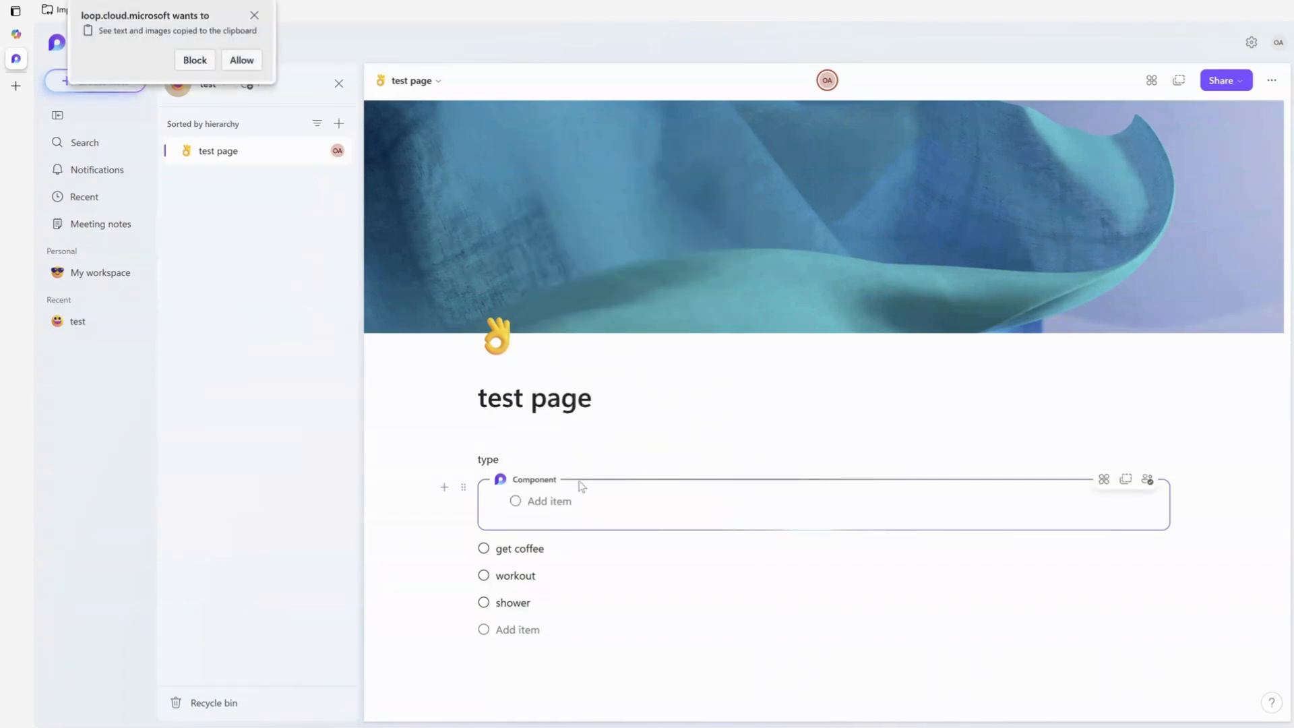
{"action": "left_click", "coordinate": [241, 60]}
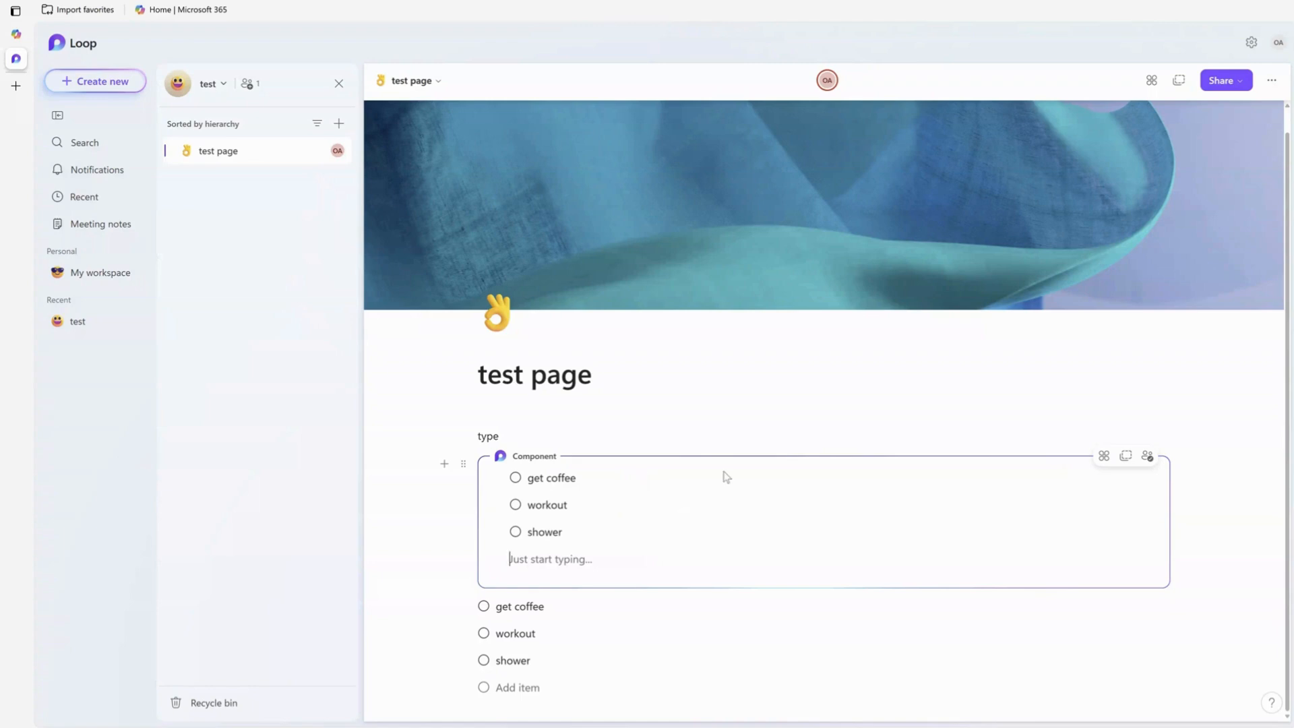
Step: Copy the checklist component's sharing link and dismiss the confirmation
{"action": "left_click", "coordinate": [1125, 458]}
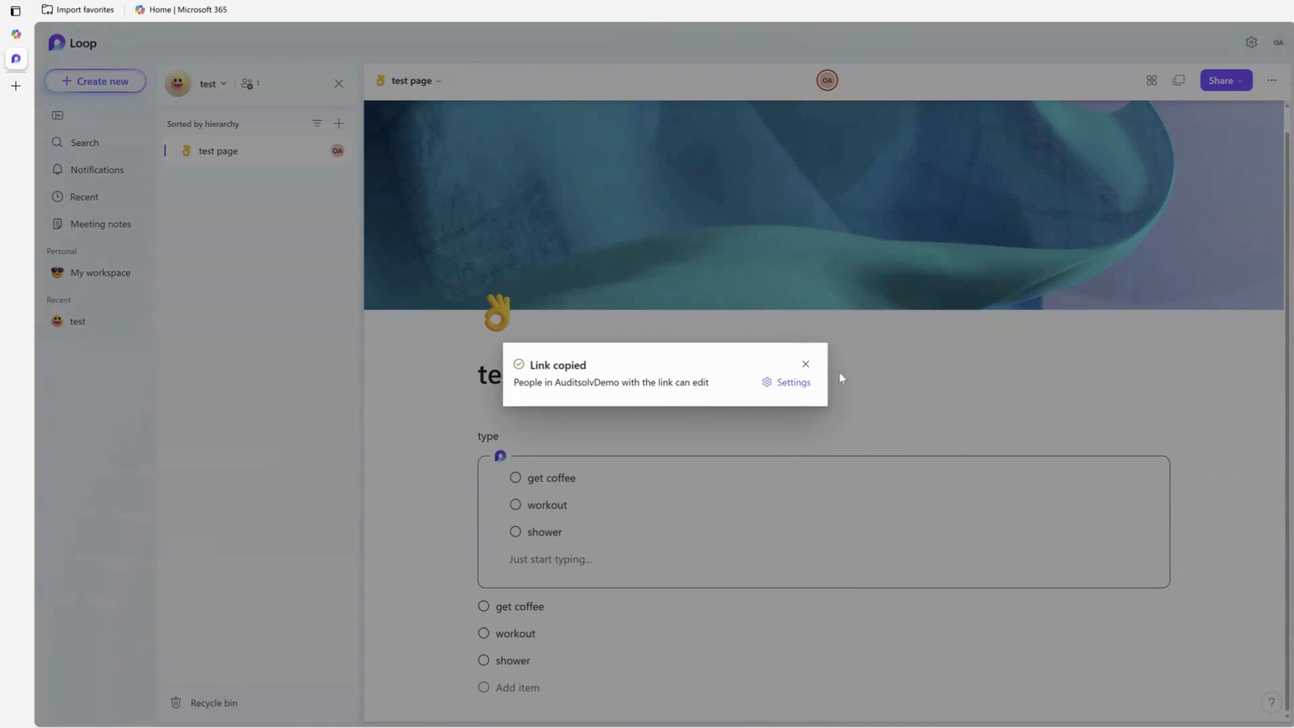
{"action": "left_click", "coordinate": [806, 364]}
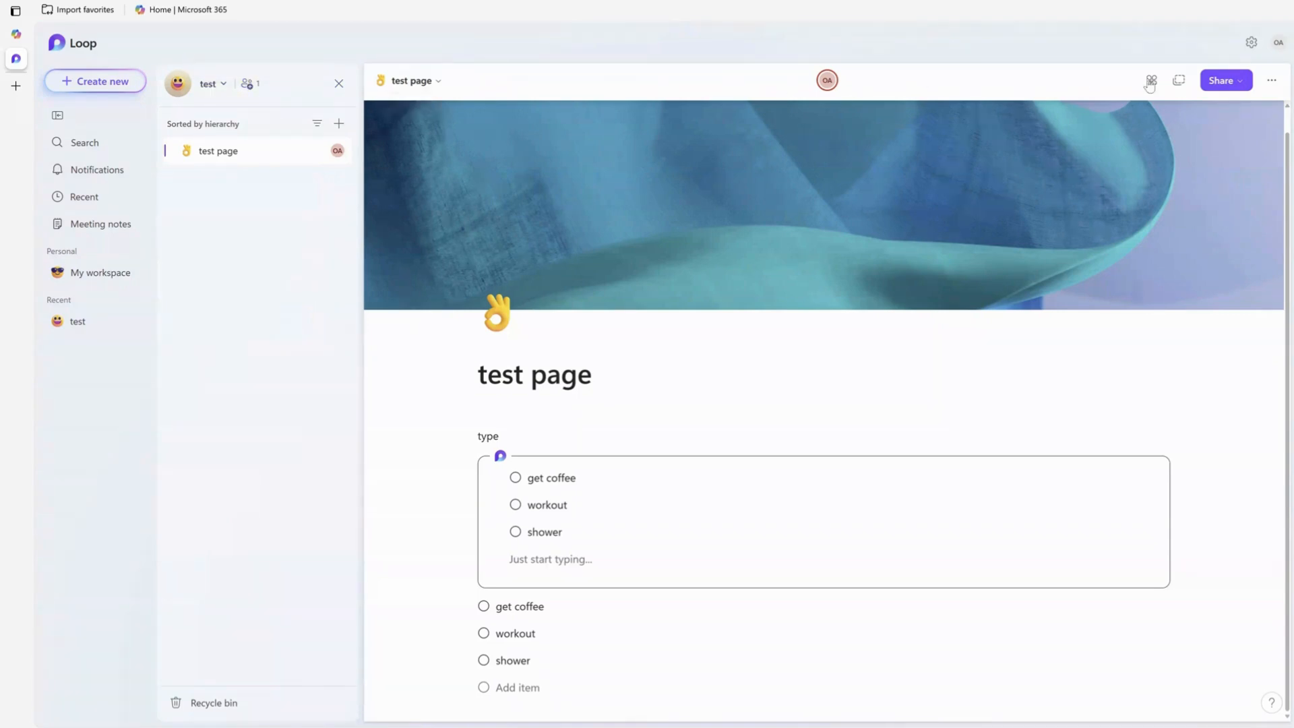
Step: Choose the test user account as an invitee for the "test" workspace, and close the sharing dialog without sending the invitation
{"action": "left_click", "coordinate": [1236, 84]}
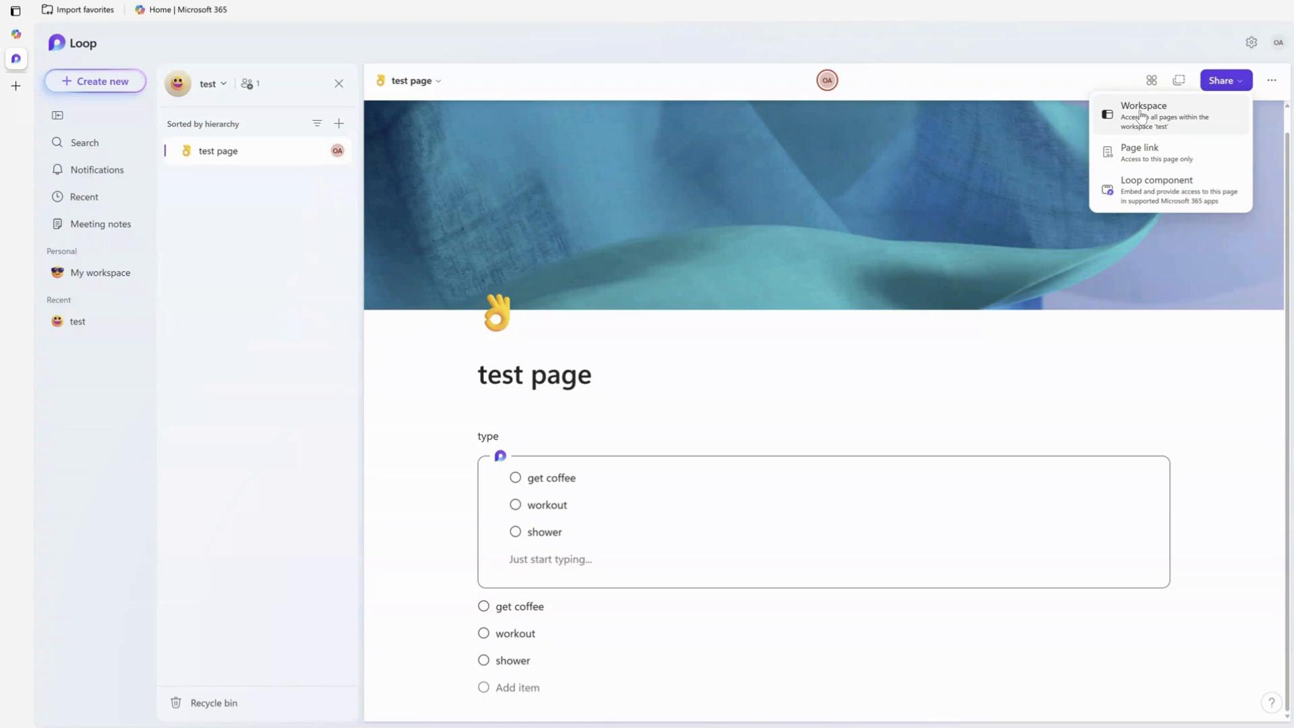
{"action": "left_click", "coordinate": [1140, 115]}
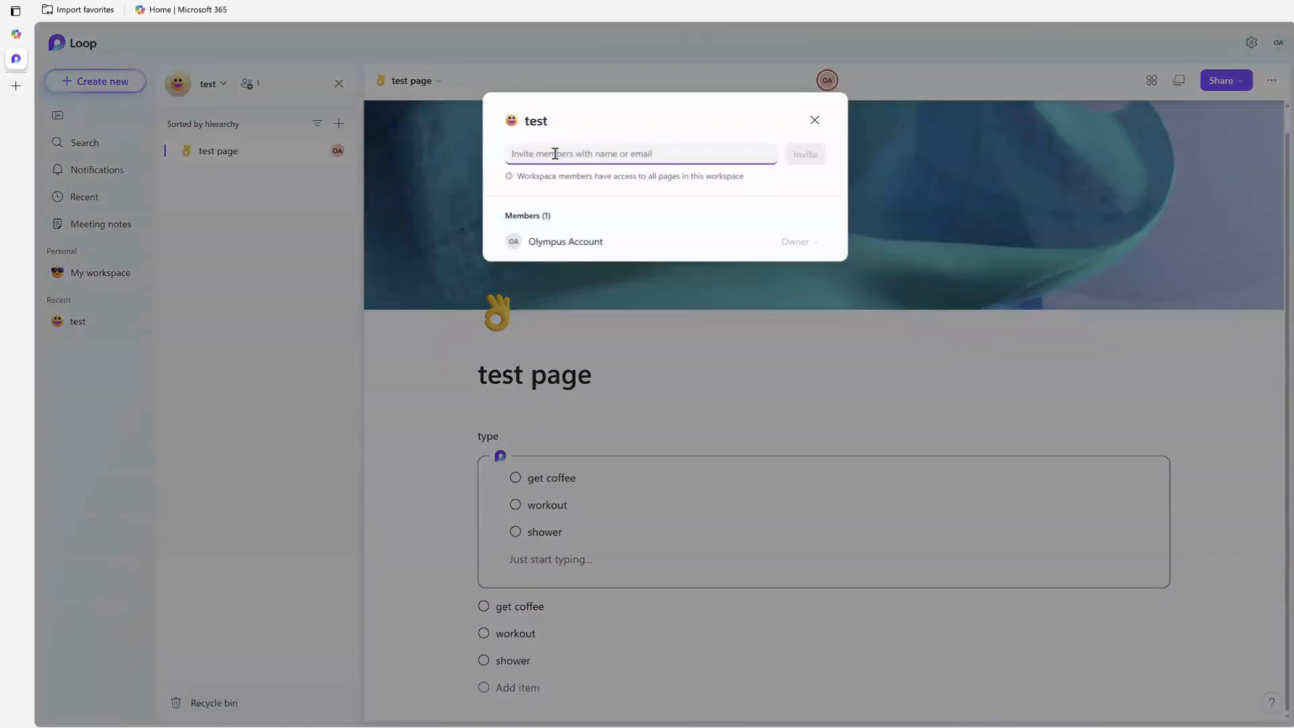
{"action": "type", "text": "test User26"}
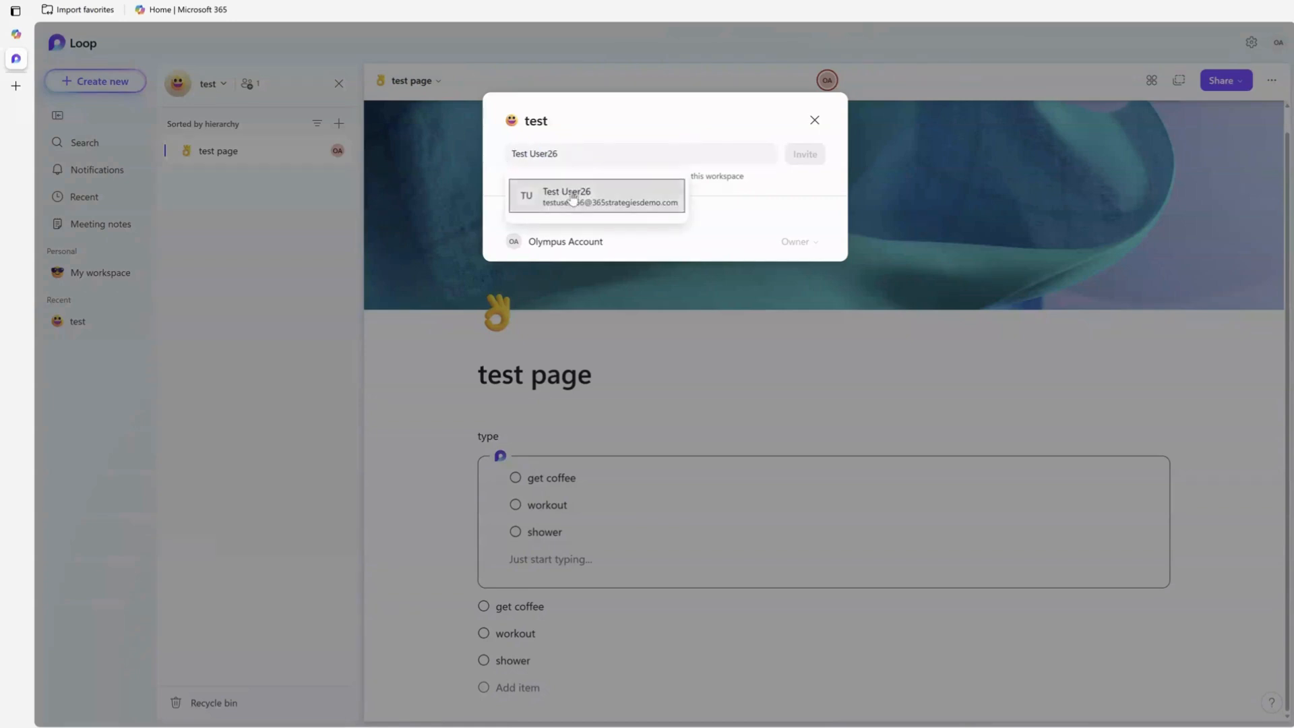
{"action": "left_click", "coordinate": [572, 196]}
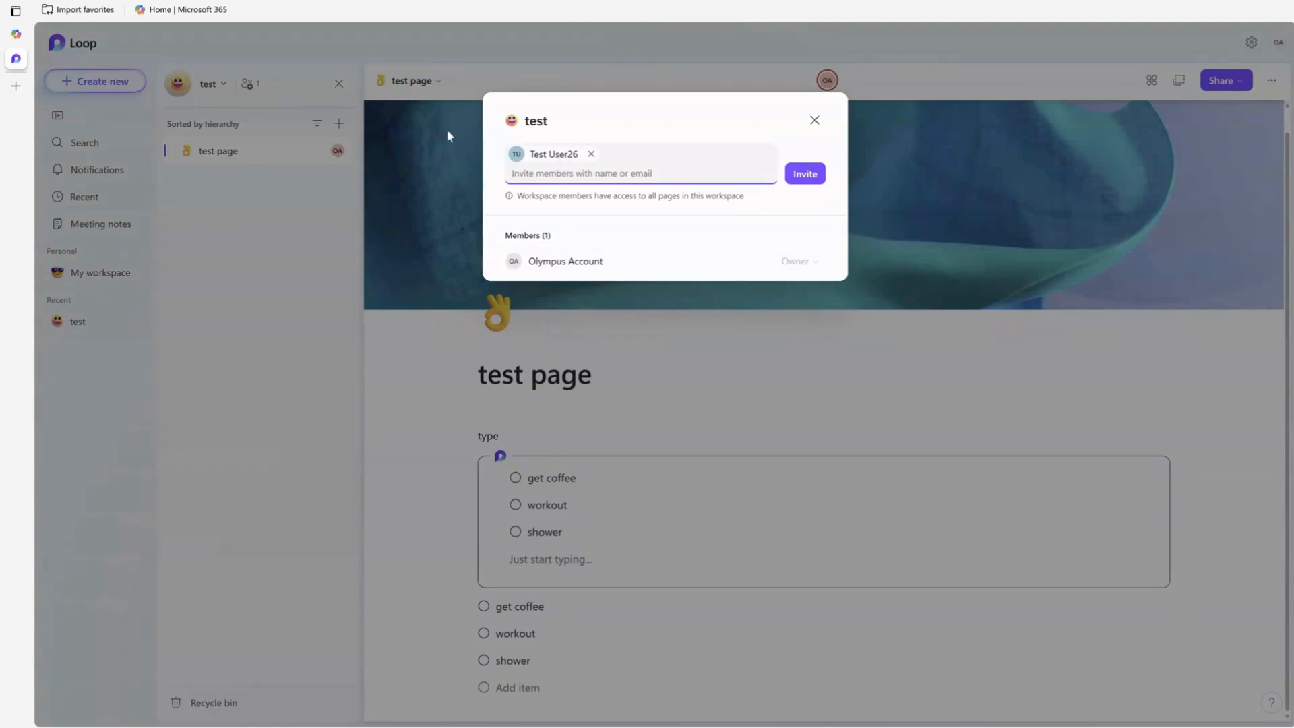
{"action": "left_click", "coordinate": [814, 120]}
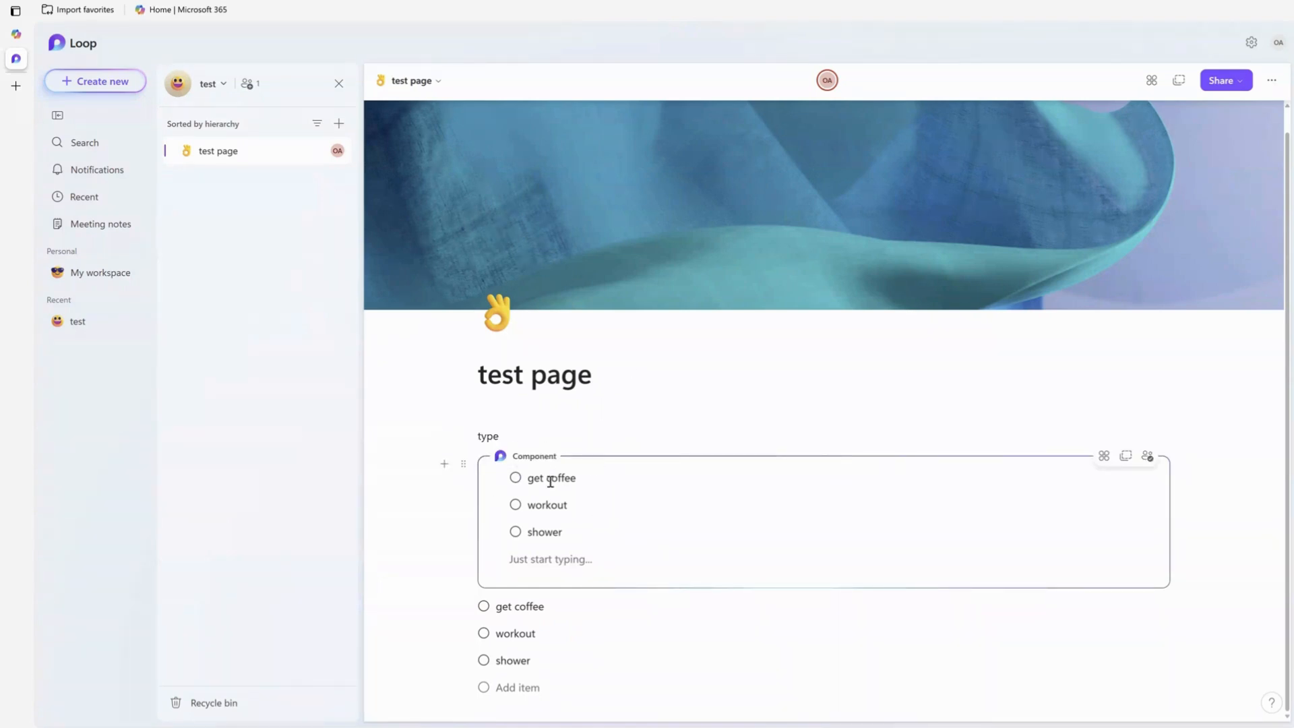
Step: End the lower checklist after "shower" by turning its empty last item into a plain text line
{"action": "left_click", "coordinate": [613, 624]}
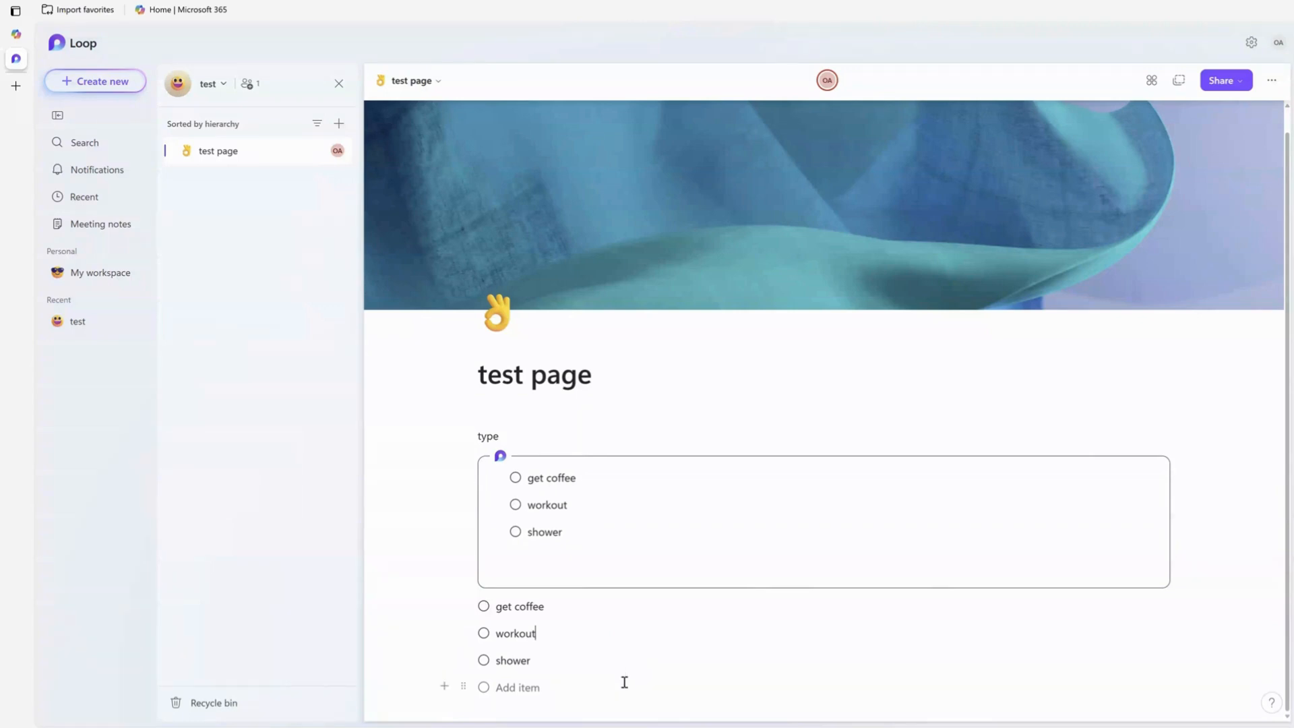
{"action": "left_click", "coordinate": [644, 686]}
{"action": "key", "text": "Return"}
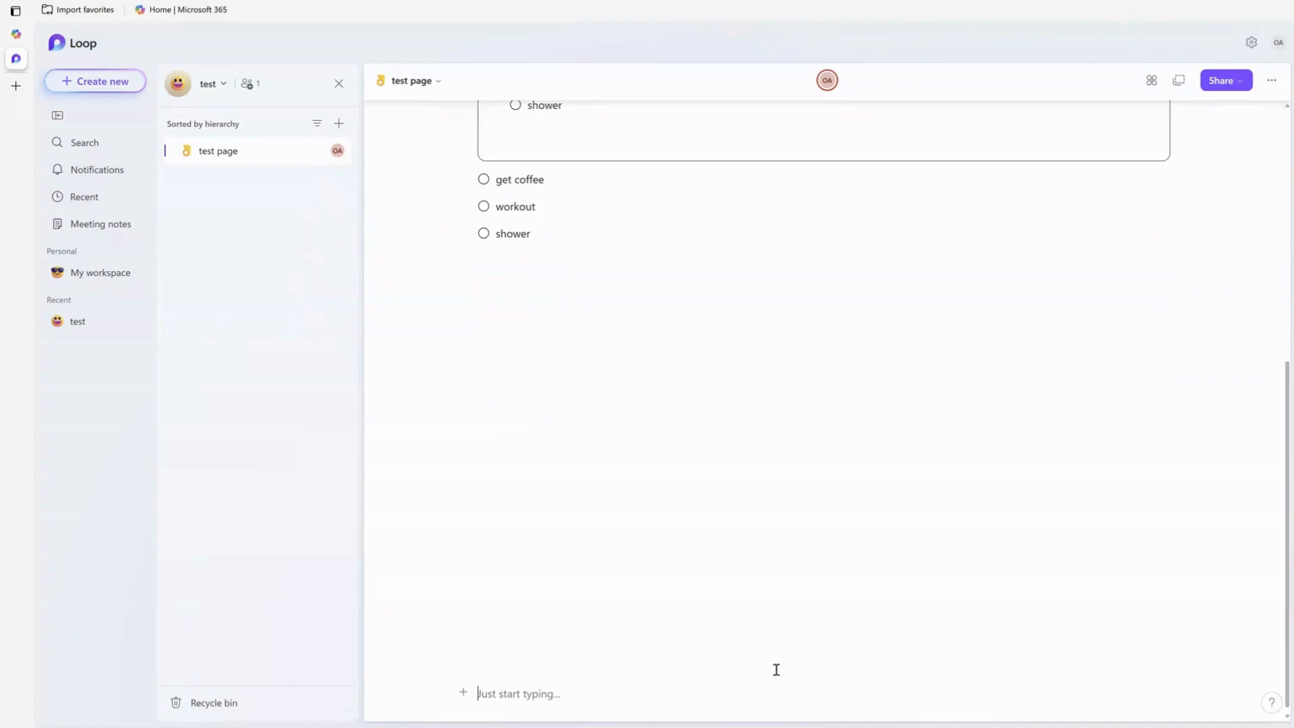
{"action": "scroll", "coordinate": [583, 387], "scroll_direction": "up", "scroll_amount": 6}
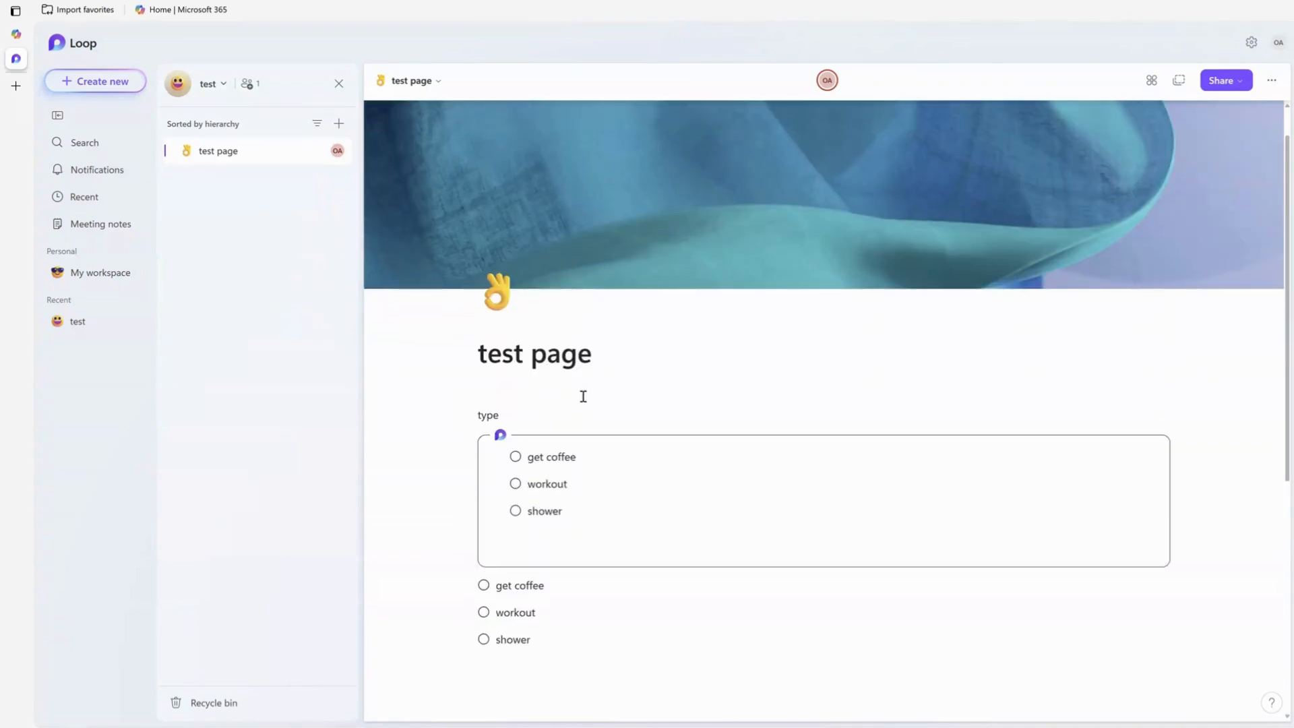
{"action": "scroll", "coordinate": [583, 399], "scroll_direction": "down", "scroll_amount": 4}
{"action": "scroll", "coordinate": [583, 399], "scroll_direction": "up", "scroll_amount": 1}
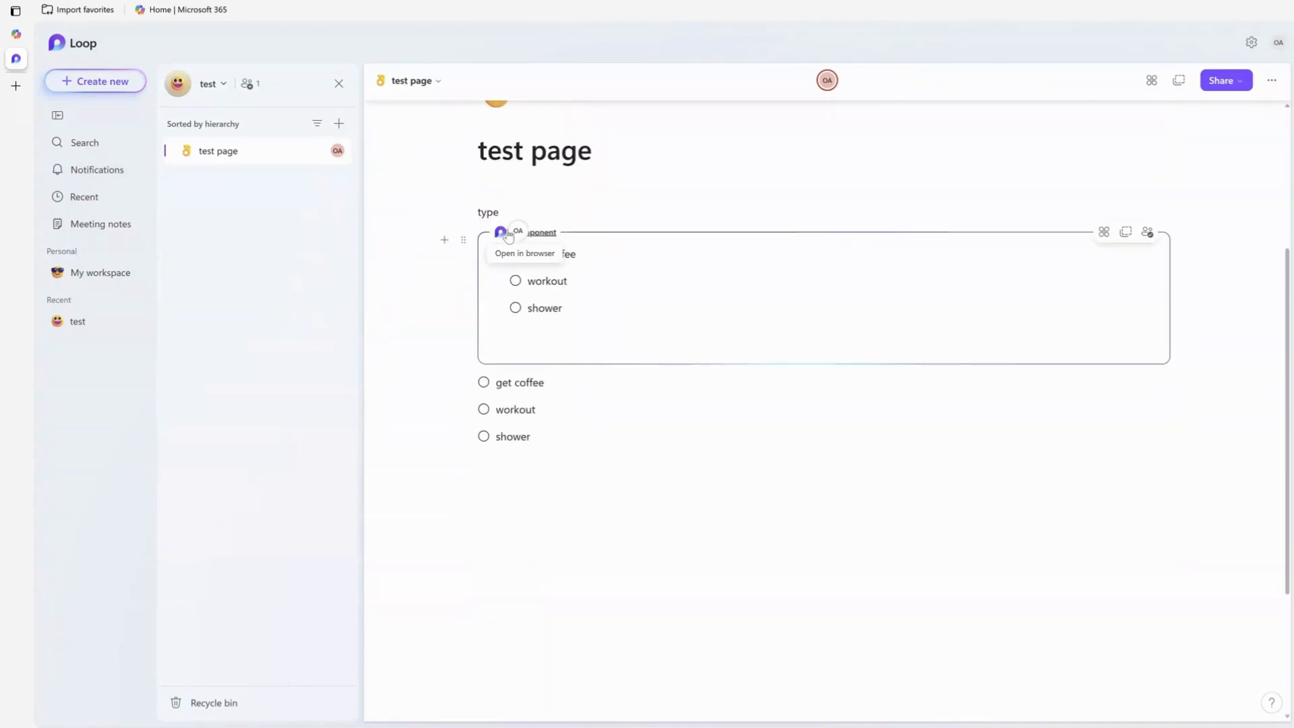